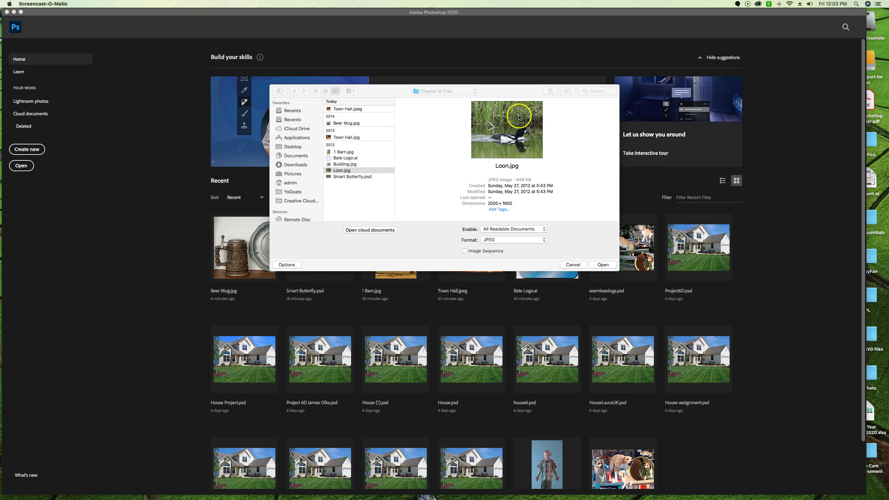
# Open the Loon.jpg photo from the Chapter 8 Files folder
pyautogui.click(610, 265)
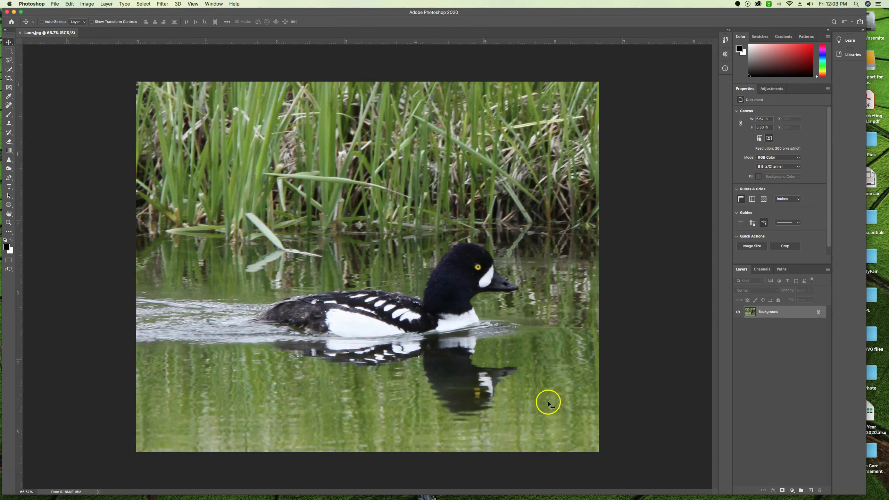
pyautogui.click(480, 416)
# Start a crop with the Crop tool and choose the Front Image preset to use the photo's own dimensions and resolution
pyautogui.click(9, 78)
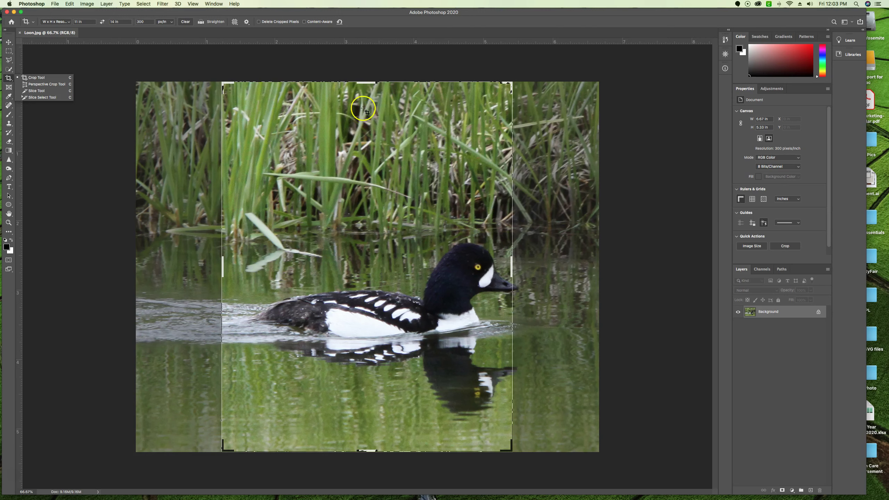
pyautogui.moveTo(366, 82); pyautogui.dragTo(370, 227)
pyautogui.click(55, 22)
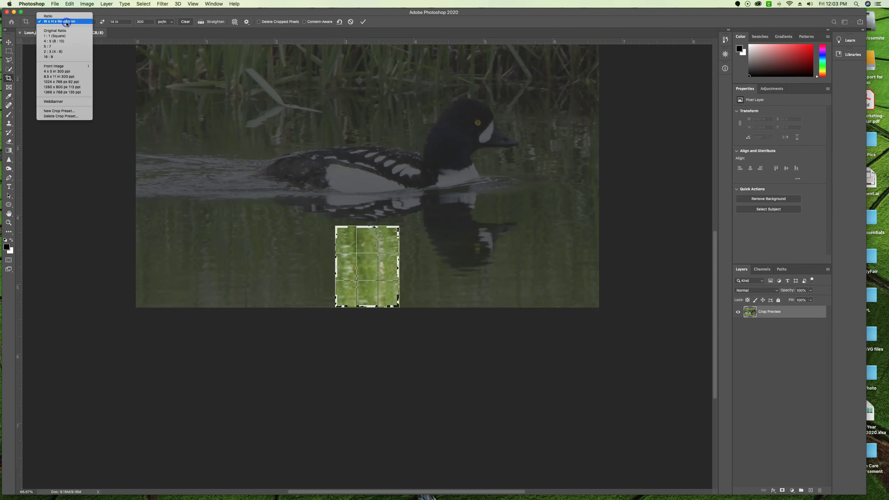
pyautogui.click(53, 28)
pyautogui.click(62, 22)
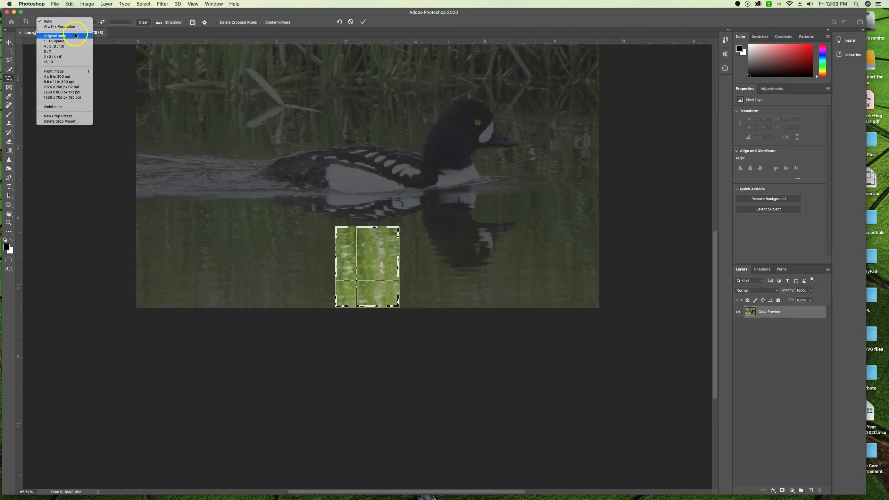
pyautogui.click(62, 72)
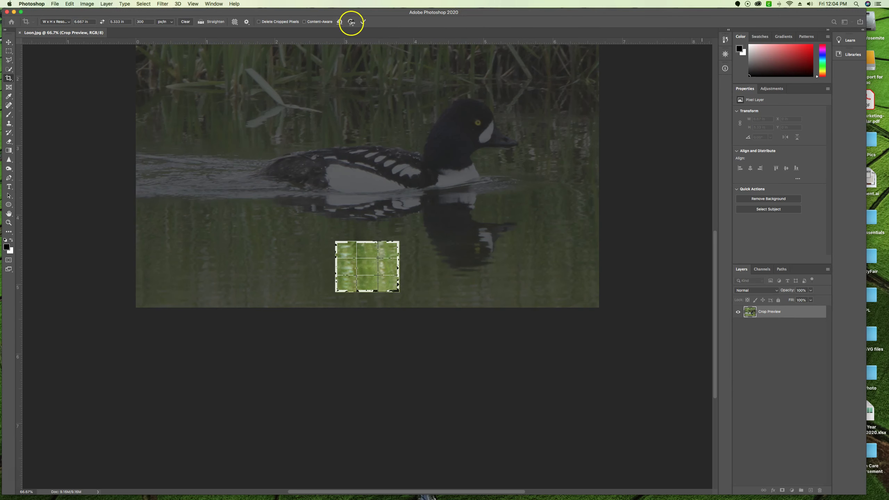
# Apply the crop around the small patch of green water below the duck, and undo it
pyautogui.press('Return')
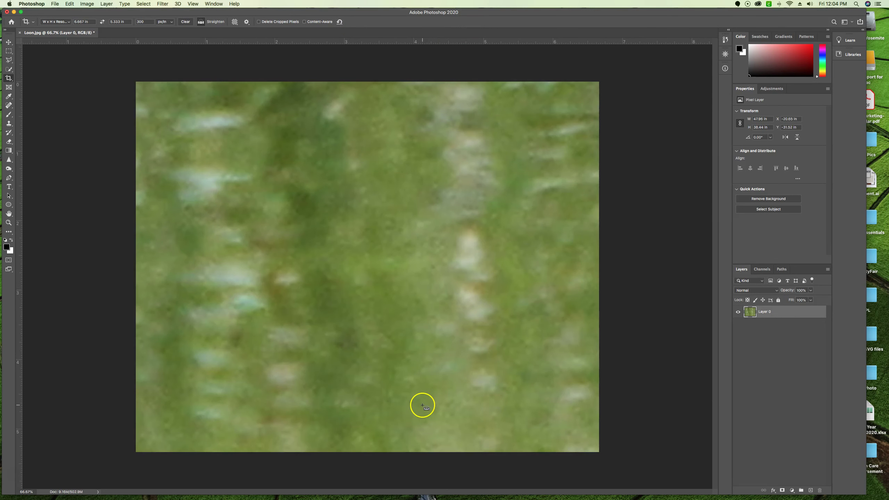
pyautogui.press('super+z')
# Crop the photo to a small patch of white ripples in the wake behind the duck
pyautogui.click(9, 78)
pyautogui.moveTo(160, 299); pyautogui.dragTo(334, 343)
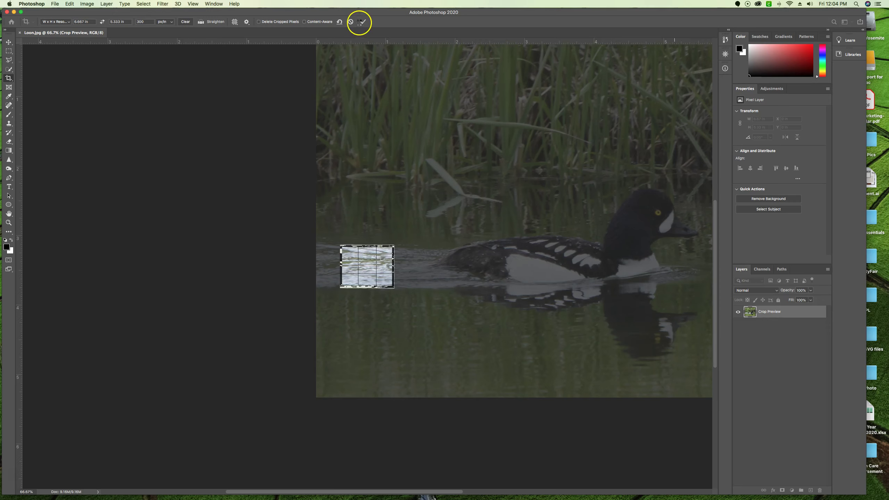
pyautogui.click(363, 23)
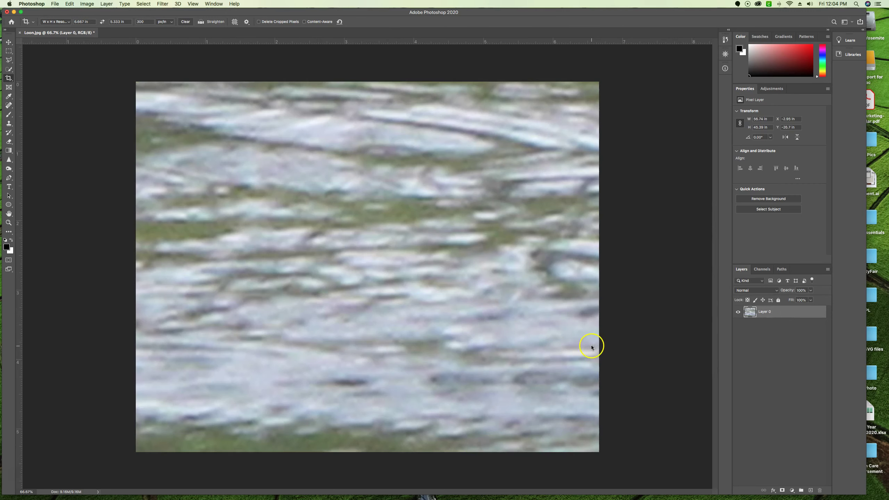
# Save the cropped image on the computer as WaterDisplace.psd in Photoshop format with Maximize Compatibility on
pyautogui.click(54, 3)
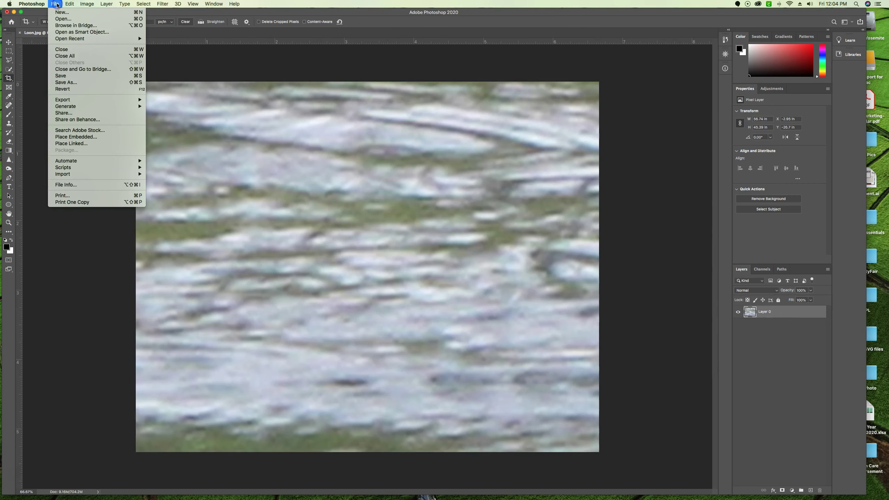
pyautogui.click(80, 83)
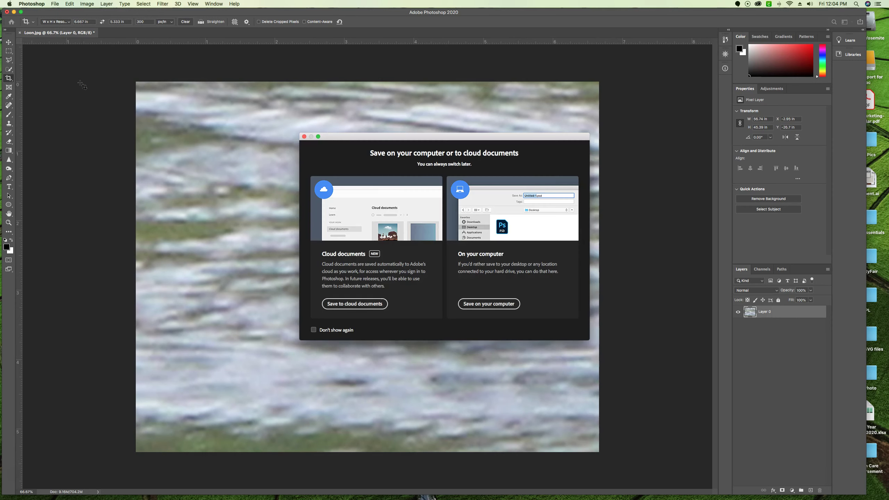
pyautogui.click(514, 304)
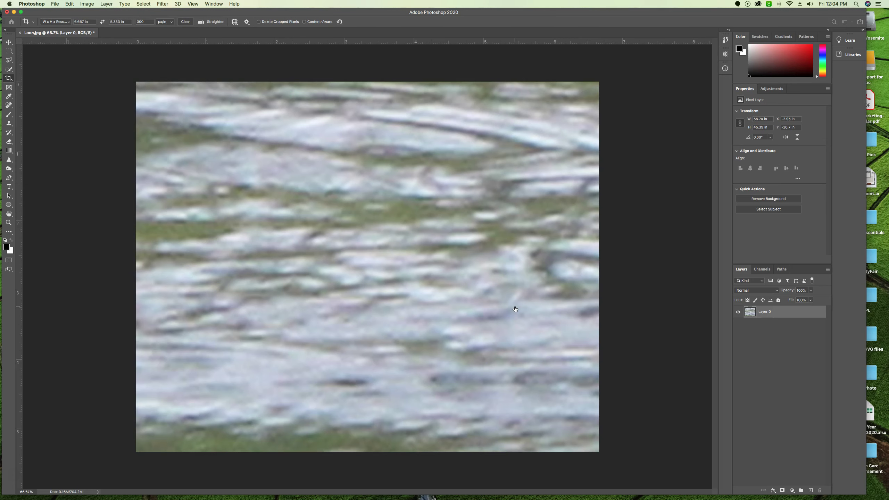
pyautogui.write('WaterDisplace.psd')
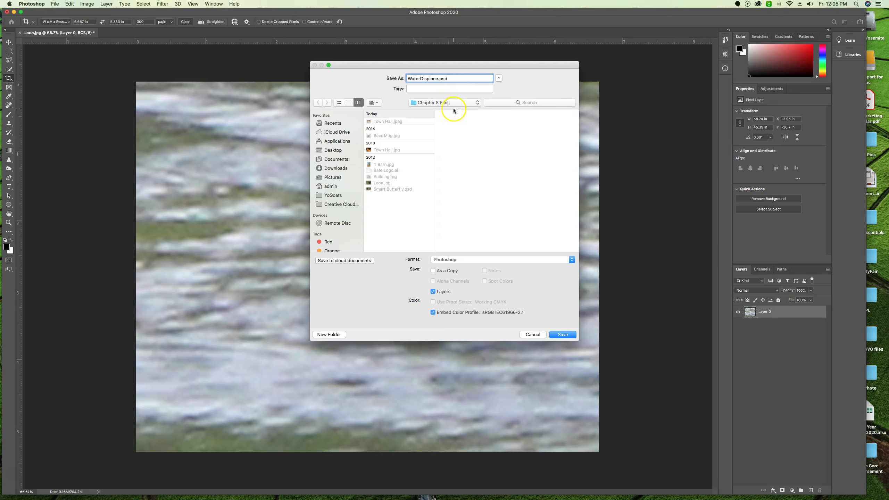
pyautogui.click(566, 336)
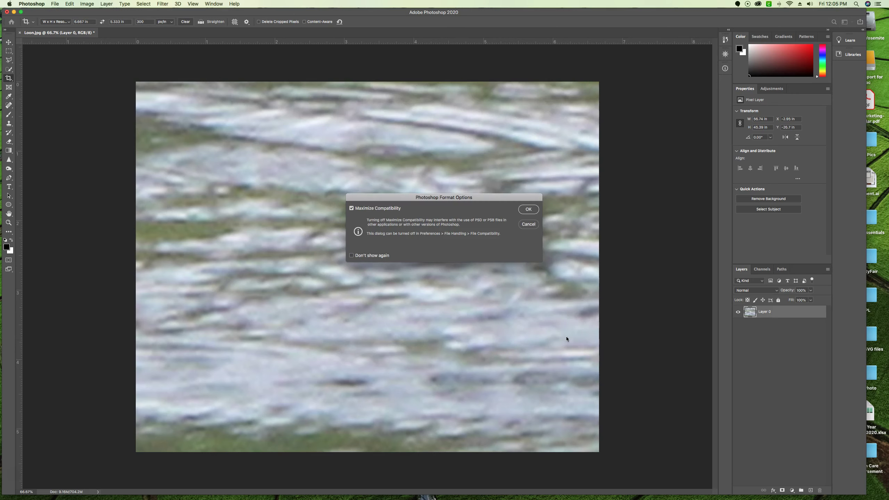
pyautogui.click(528, 210)
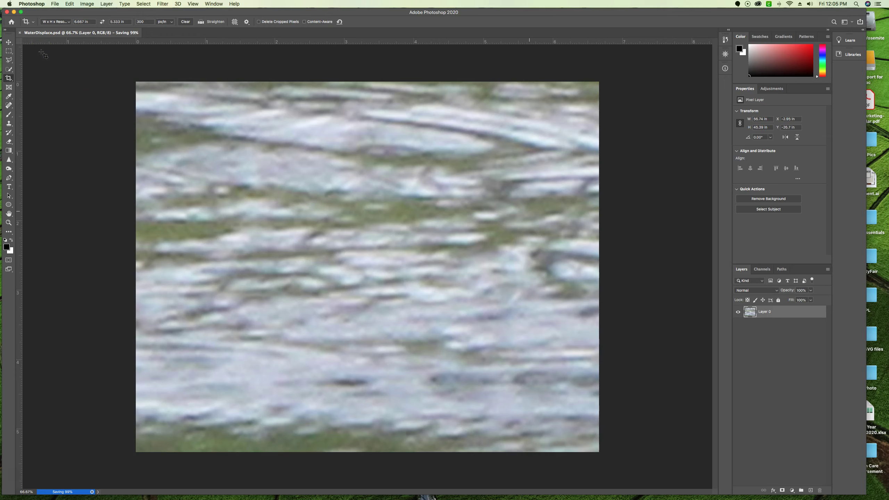
# Close WaterDisplace.psd and reopen the original Loon.jpg photo
pyautogui.click(20, 32)
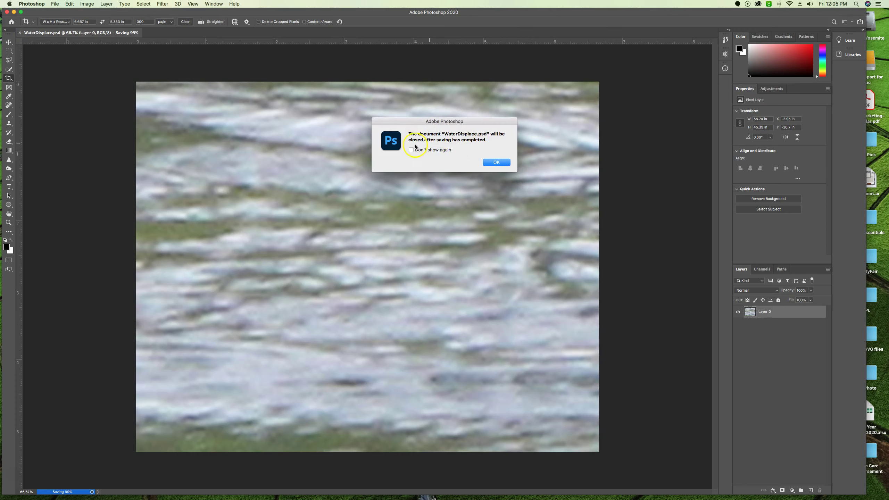
pyautogui.click(496, 162)
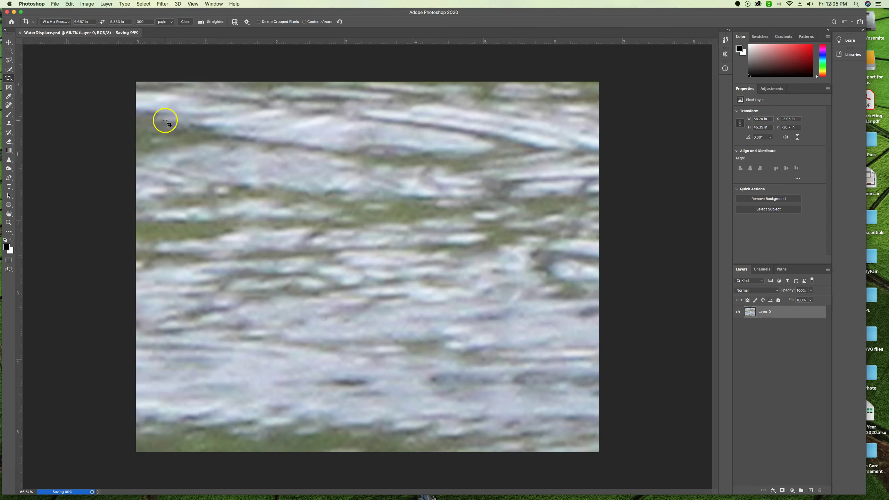
pyautogui.click(55, 4)
pyautogui.click(482, 221)
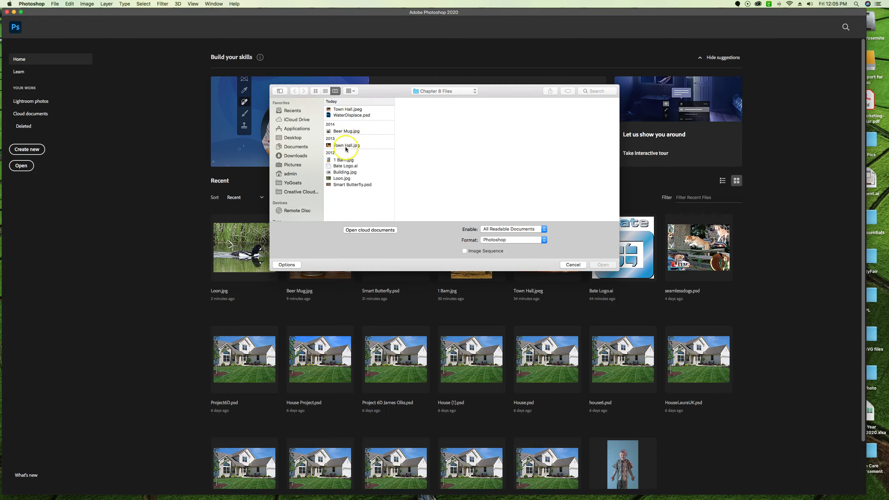
pyautogui.click(346, 179)
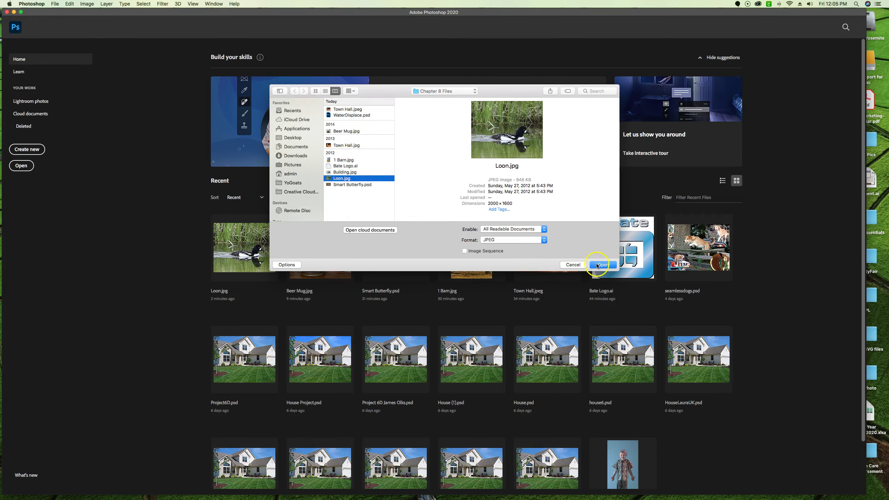
pyautogui.click(598, 265)
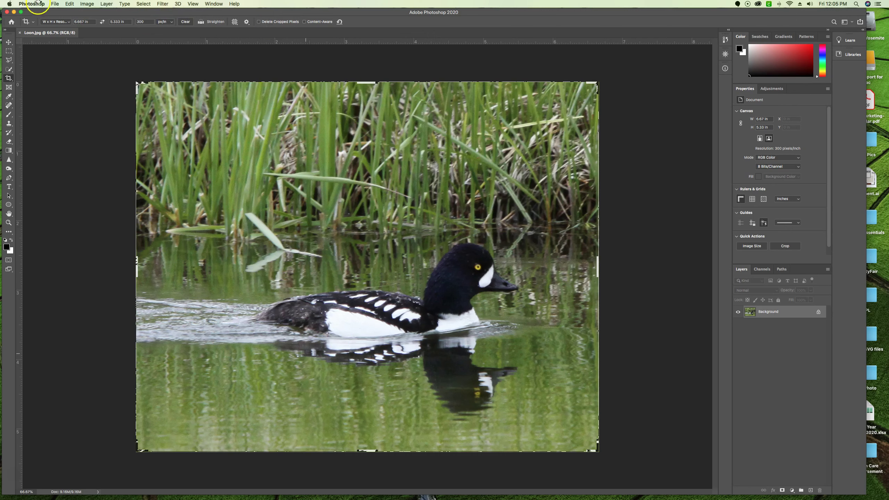
# Activate the Type tool and set its font to Myriad Pro Bold
pyautogui.press('t')
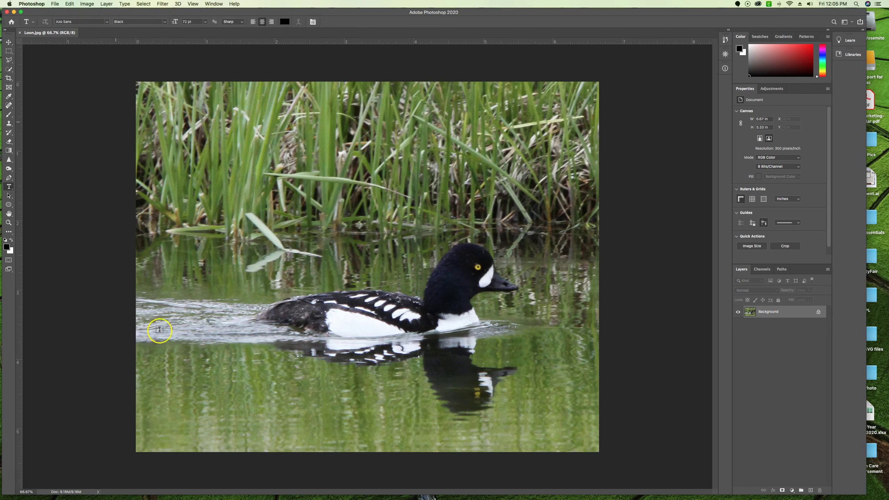
pyautogui.click(108, 24)
pyautogui.click(116, 49)
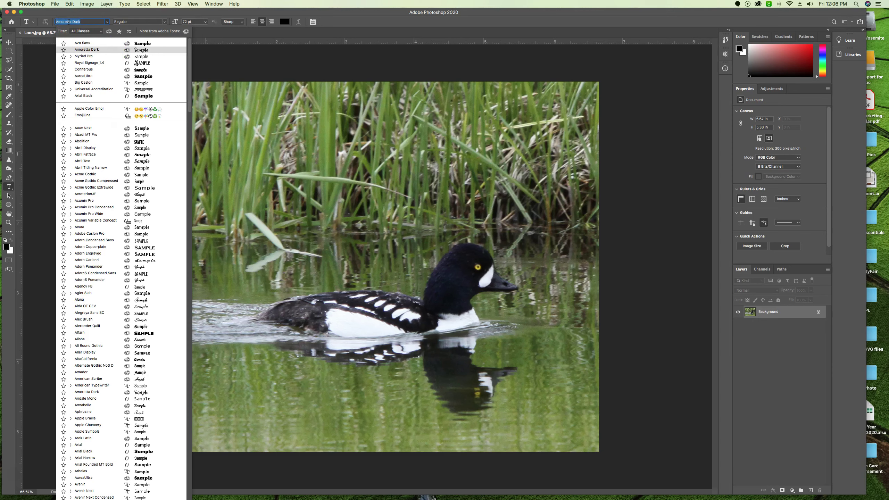
pyautogui.click(69, 24)
pyautogui.write('myrida')
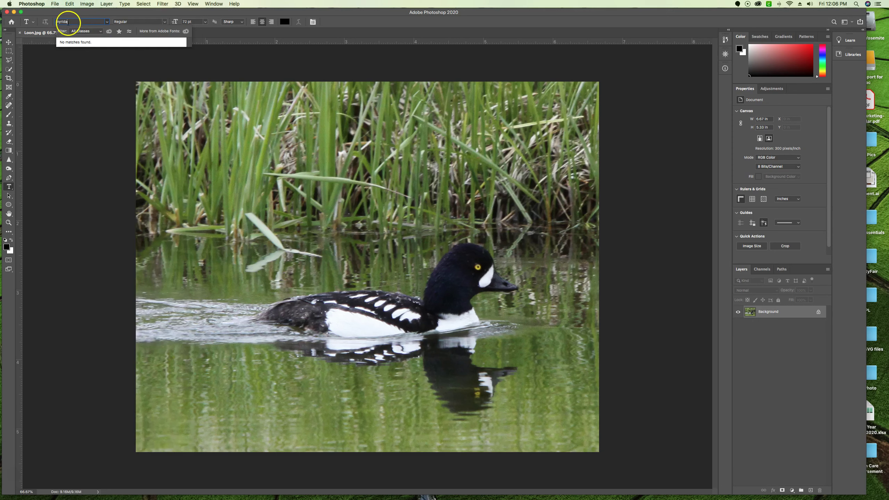
pyautogui.press('BackSpace')
pyautogui.press('BackSpace')
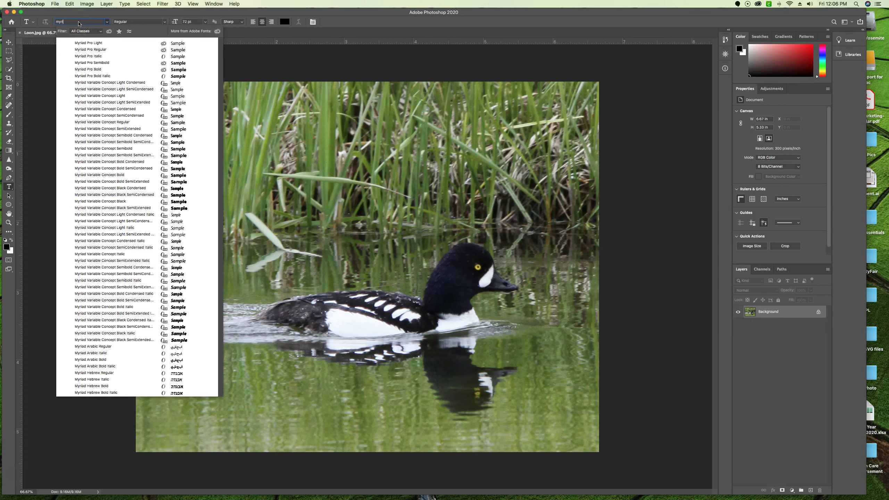
pyautogui.click(88, 70)
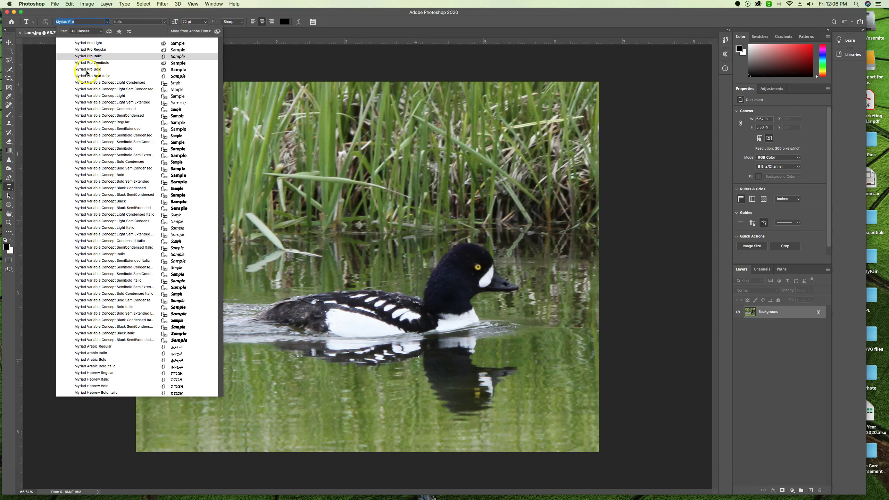
pyautogui.click(88, 70)
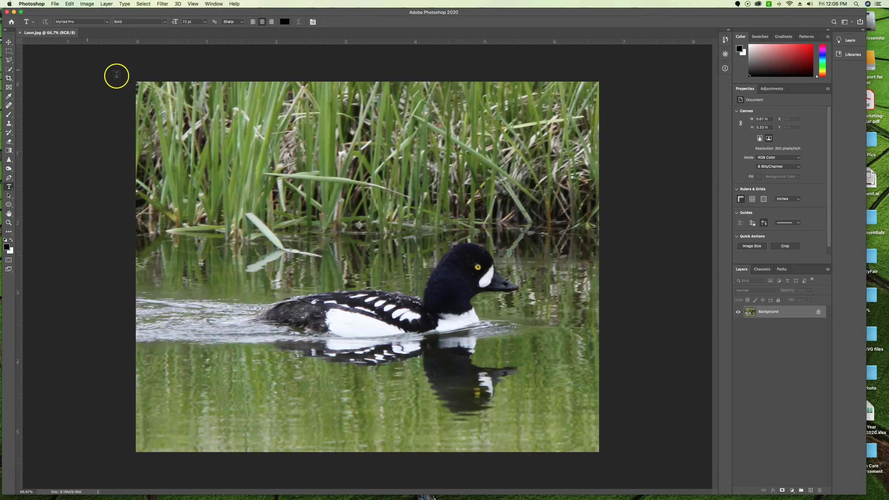
# Set the text colour to a light green sampled from the reeds in the photo
pyautogui.click(285, 24)
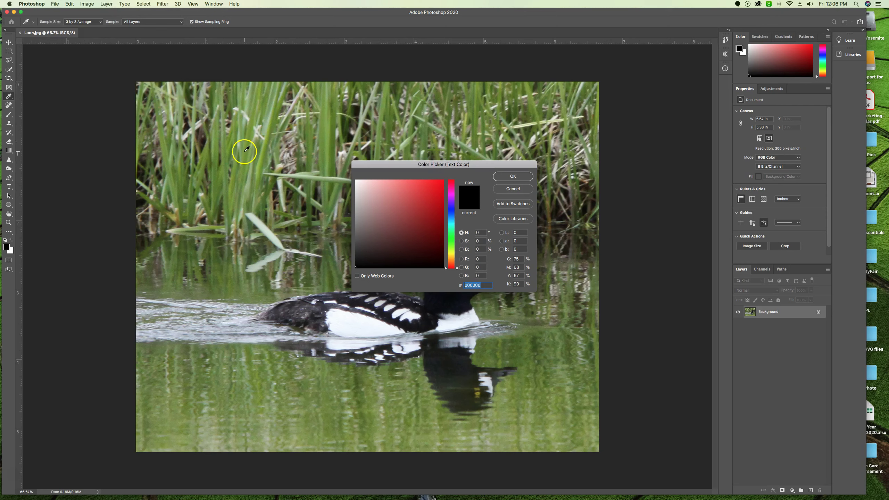
pyautogui.click(246, 149)
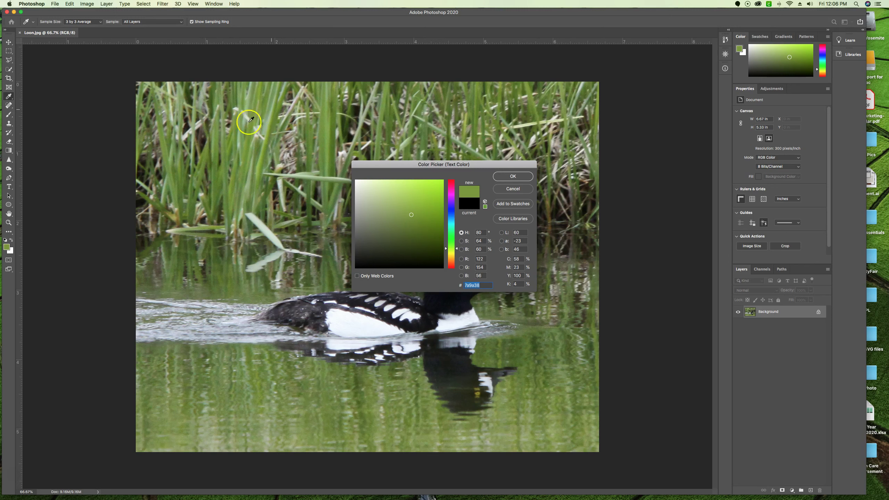
pyautogui.click(268, 129)
pyautogui.click(513, 177)
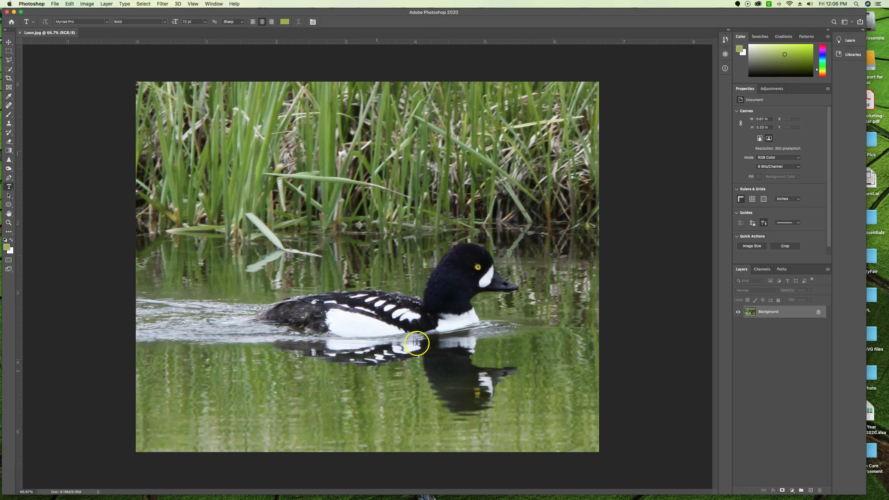
# Add the text "The Common Loon" over the water below the duck
pyautogui.click(358, 407)
pyautogui.press('BackSpace')
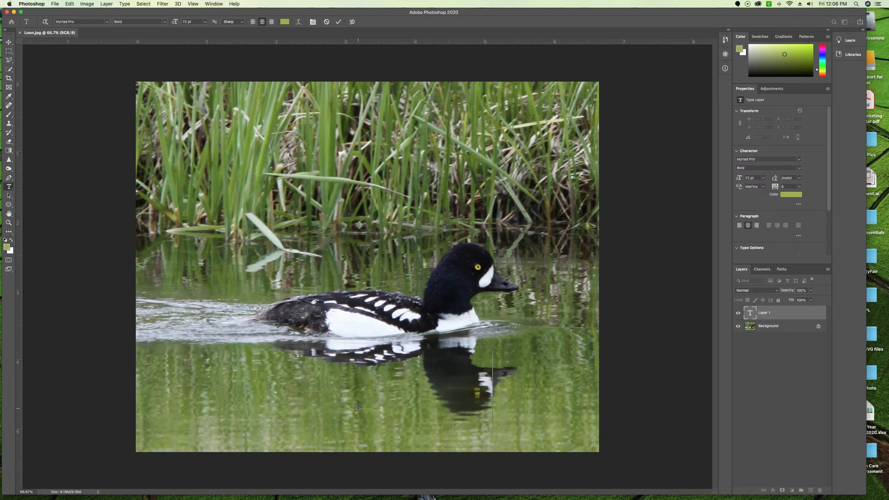
pyautogui.write('The Common')
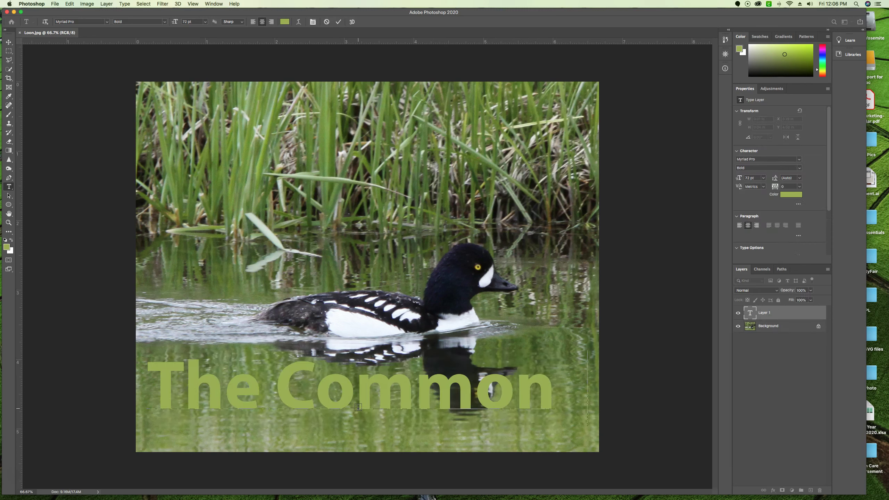
pyautogui.write(' Loon')
# Set the whole "The Common Loon" text to 48 pt and commit it
pyautogui.press('super+a')
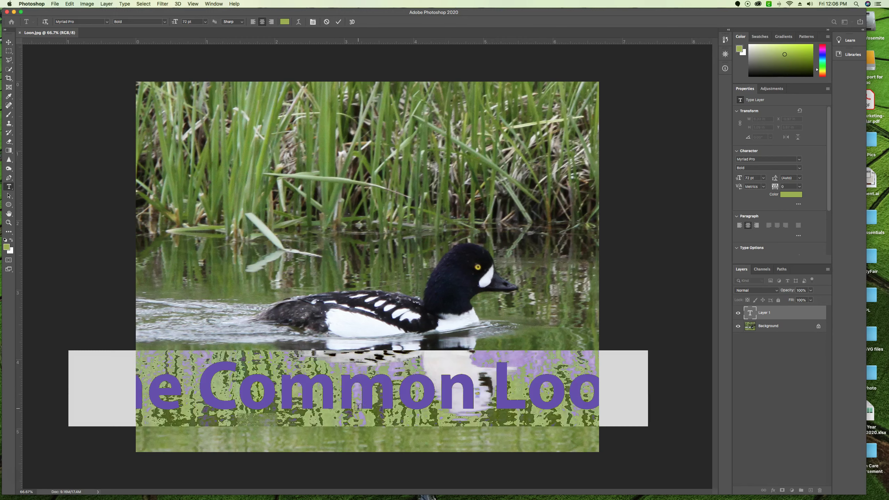
pyautogui.click(205, 23)
pyautogui.click(205, 23)
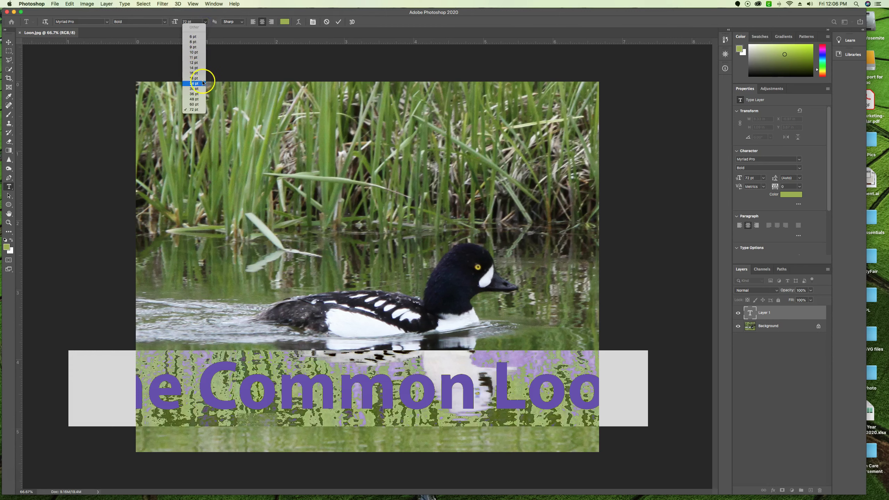
pyautogui.click(194, 110)
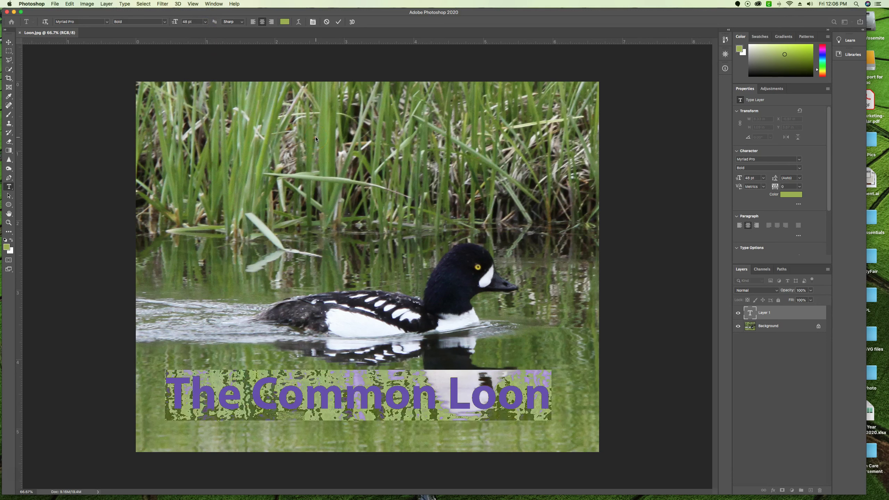
pyautogui.click(522, 347)
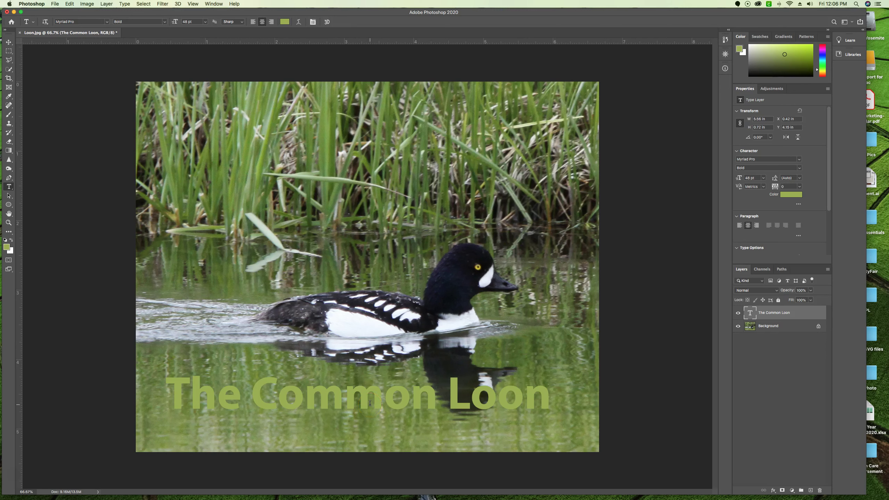
# Swap the foreground and background colours so that white is the foreground
pyautogui.press('x')
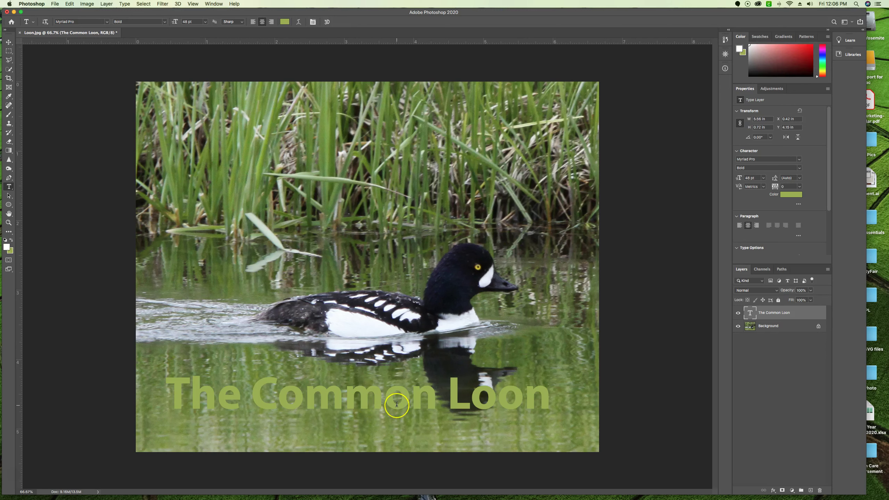
# Move the "The Common Loon" text down to the photo's lower edge and convert its layer to a smart object
pyautogui.press('v')
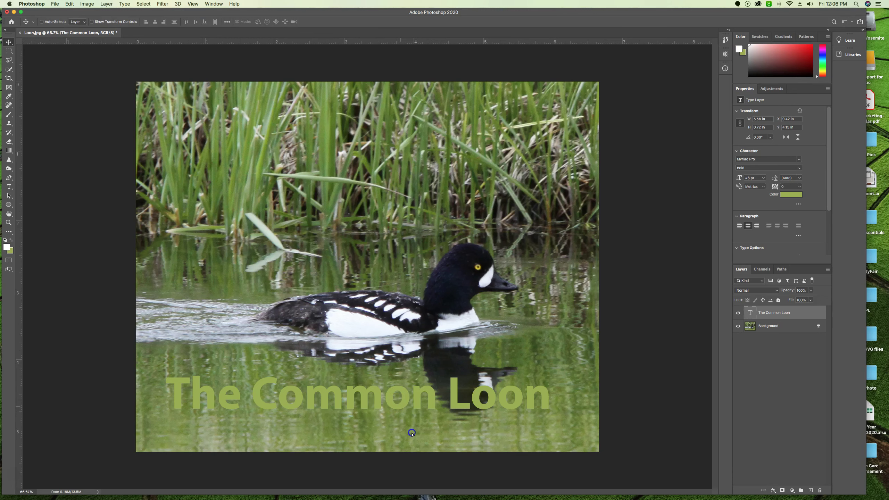
pyautogui.moveTo(396, 406); pyautogui.dragTo(412, 445)
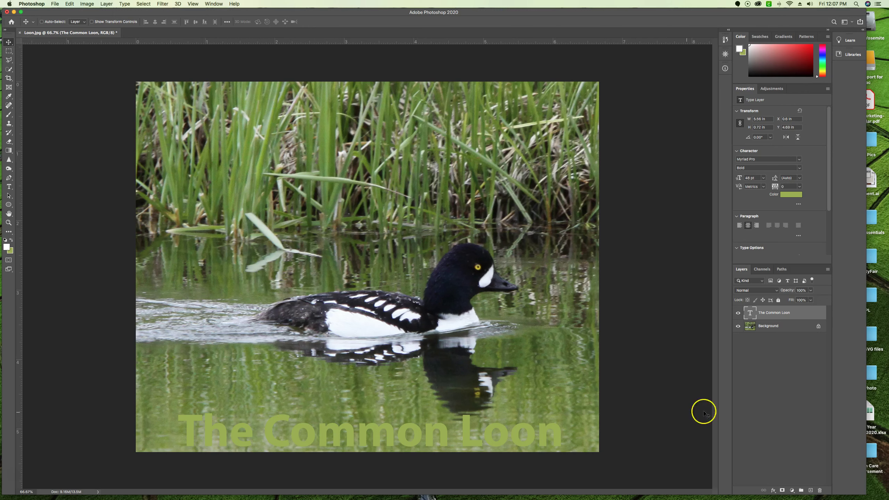
pyautogui.rightClick(774, 313)
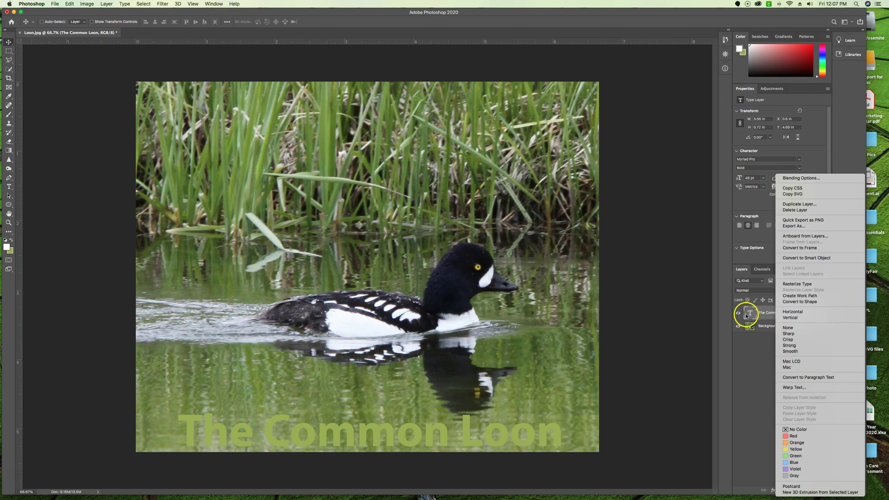
pyautogui.click(796, 258)
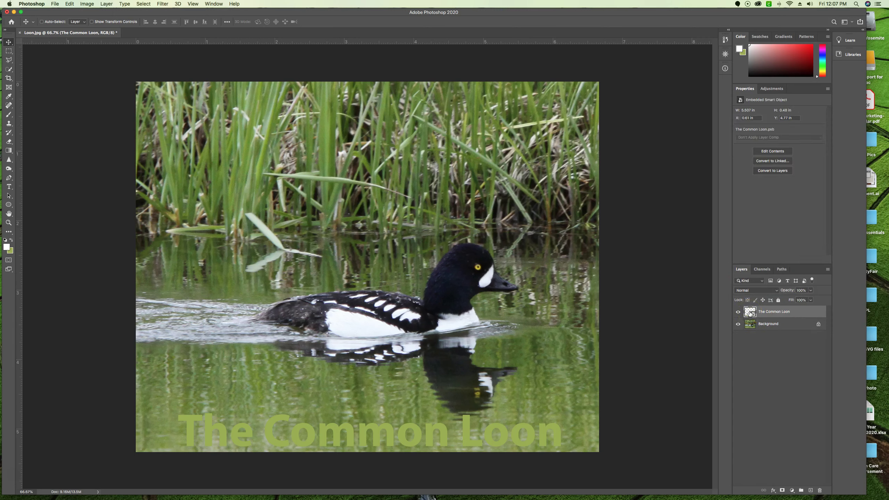
# Apply the Displace filter to the text with horizontal and vertical scale 10, using WaterDisplace.psd as the displacement map
pyautogui.click(164, 4)
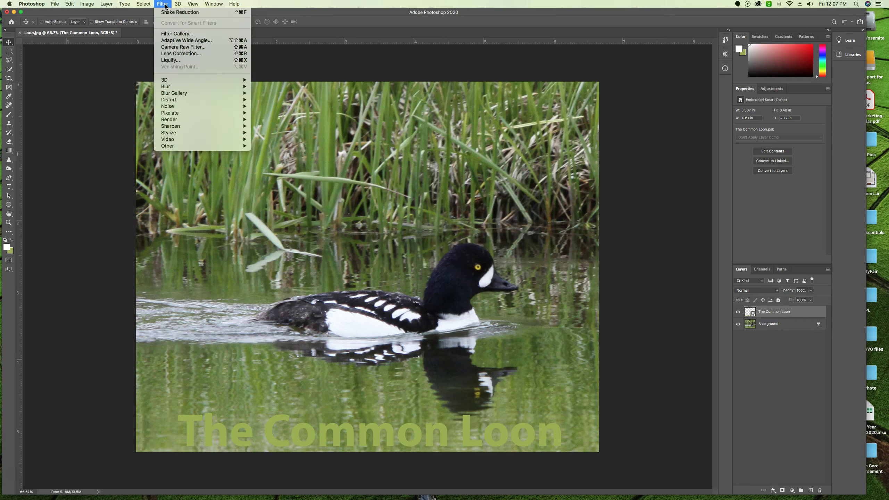
pyautogui.click(177, 101)
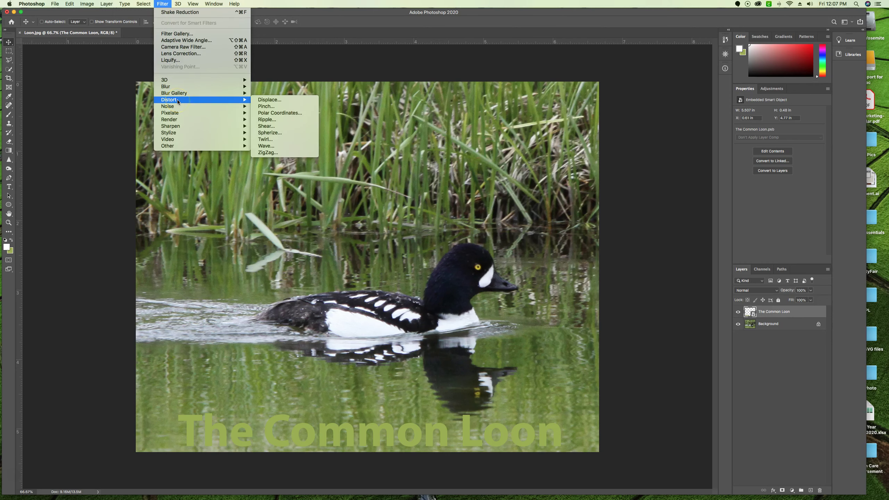
pyautogui.click(268, 99)
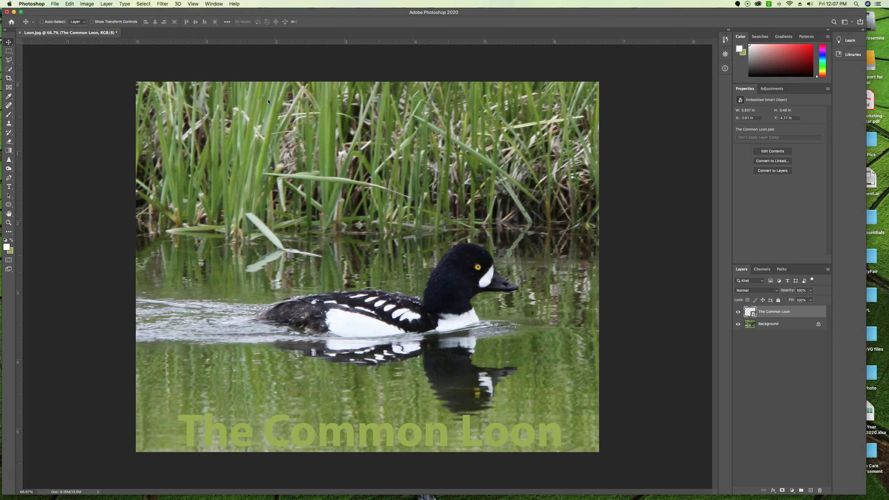
pyautogui.click(357, 104)
pyautogui.click(425, 215)
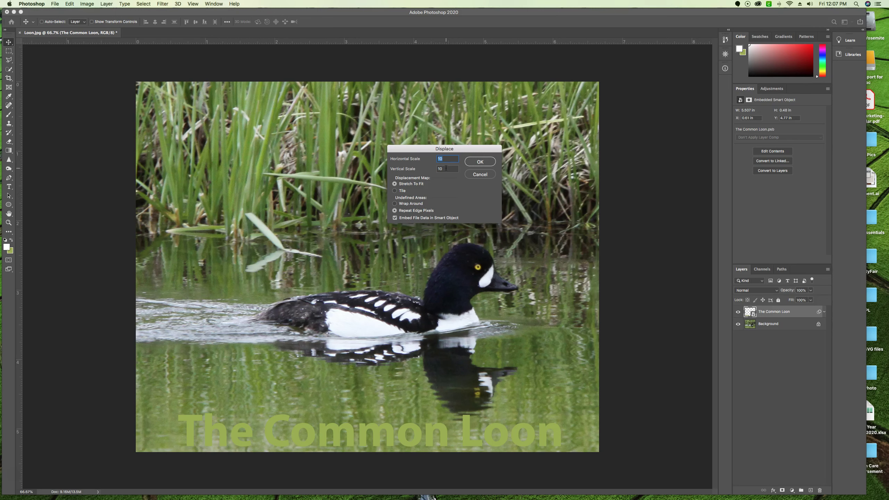
pyautogui.click(480, 162)
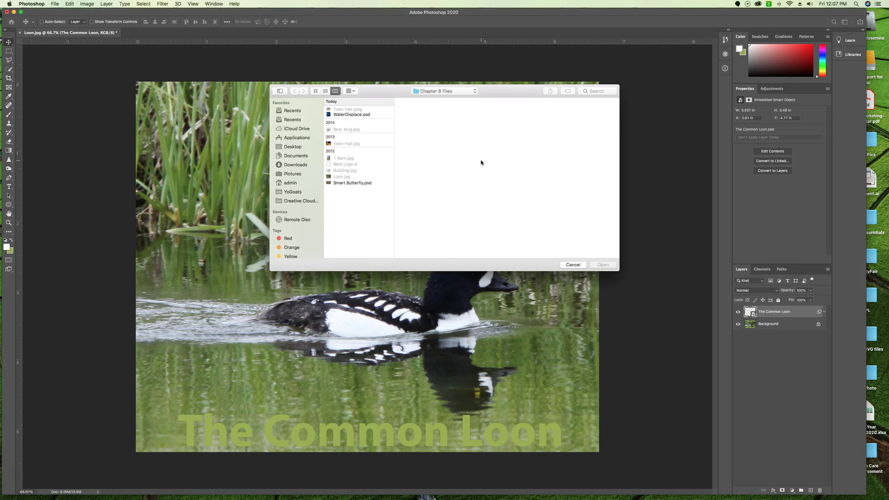
pyautogui.click(322, 116)
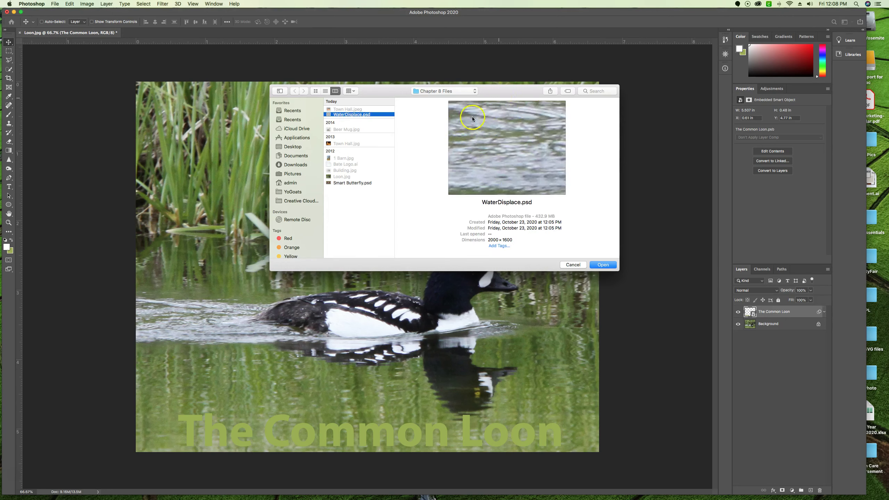
pyautogui.click(607, 268)
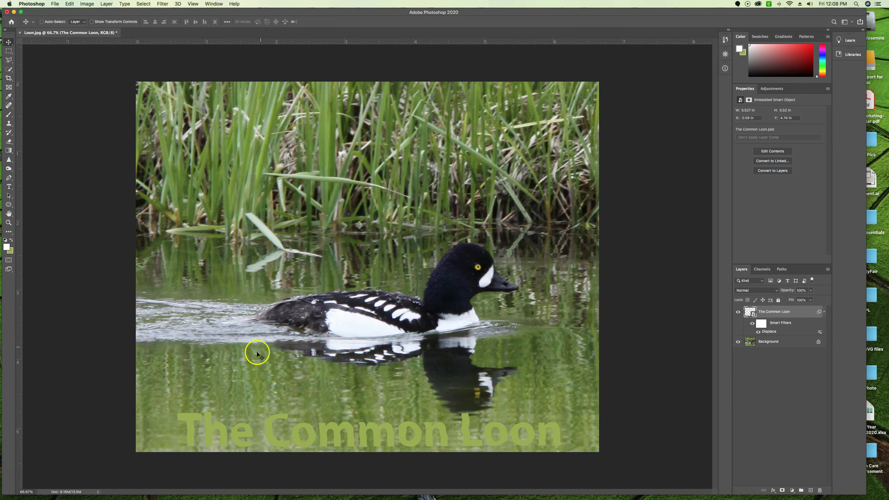
# Edit the text's Displace smart filter to strengthen its scale and reload WaterDisplace.psd as the displacement map
pyautogui.doubleClick(768, 332)
pyautogui.moveTo(473, 152); pyautogui.dragTo(493, 128)
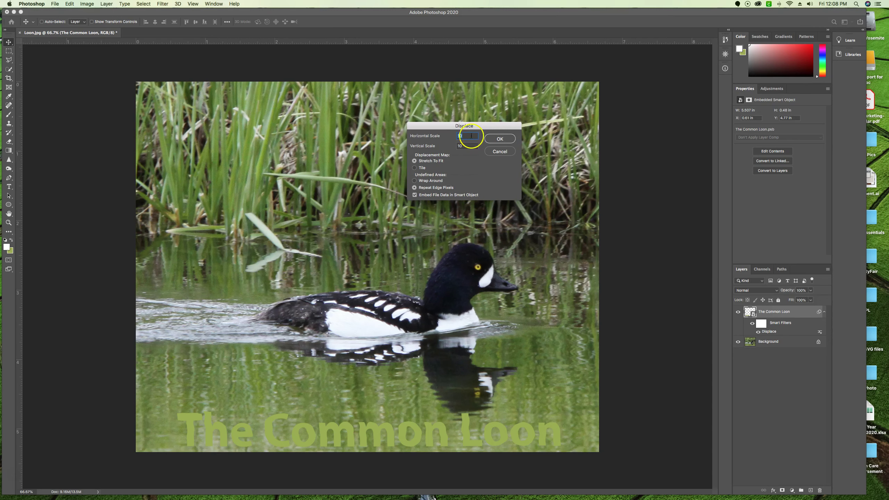
pyautogui.click(451, 136)
pyautogui.click(501, 139)
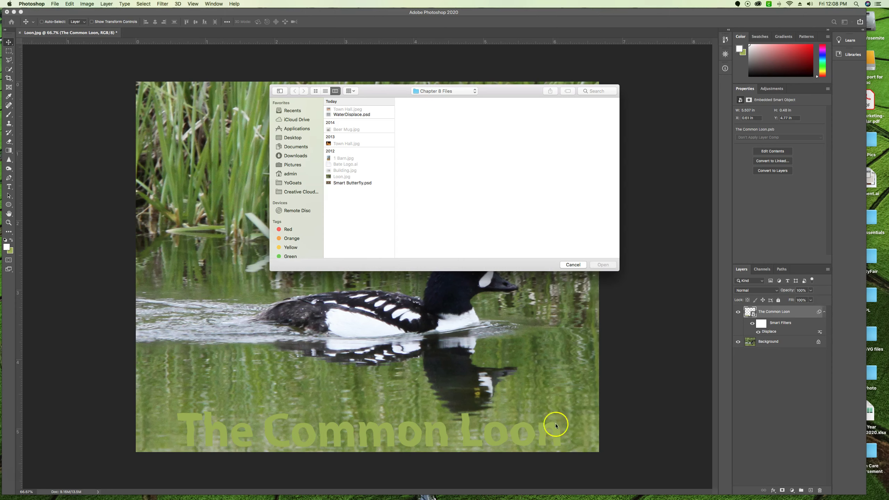
pyautogui.click(364, 114)
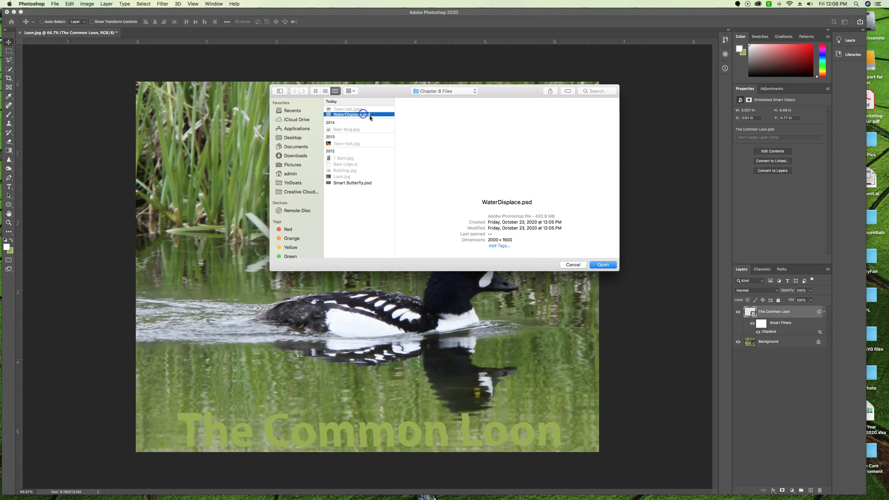
pyautogui.click(596, 265)
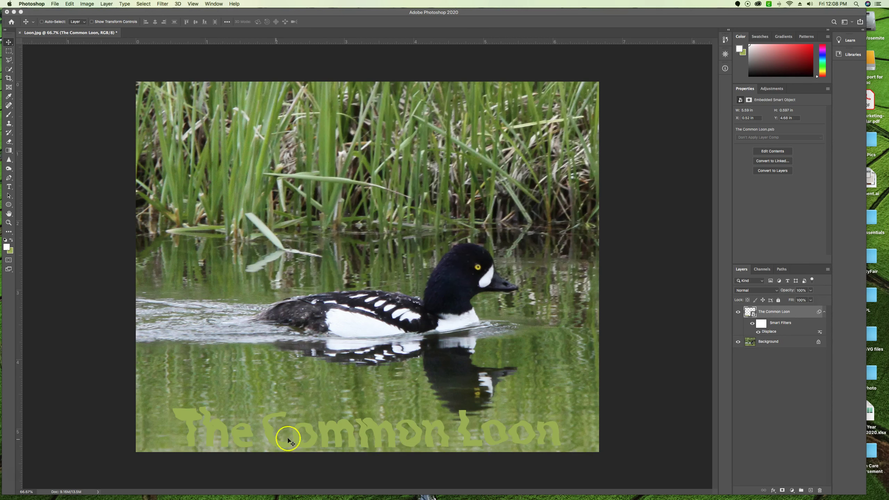
# Set the text layer's blend mode to Overlay and lower its opacity to 53%
pyautogui.click(581, 424)
pyautogui.click(750, 292)
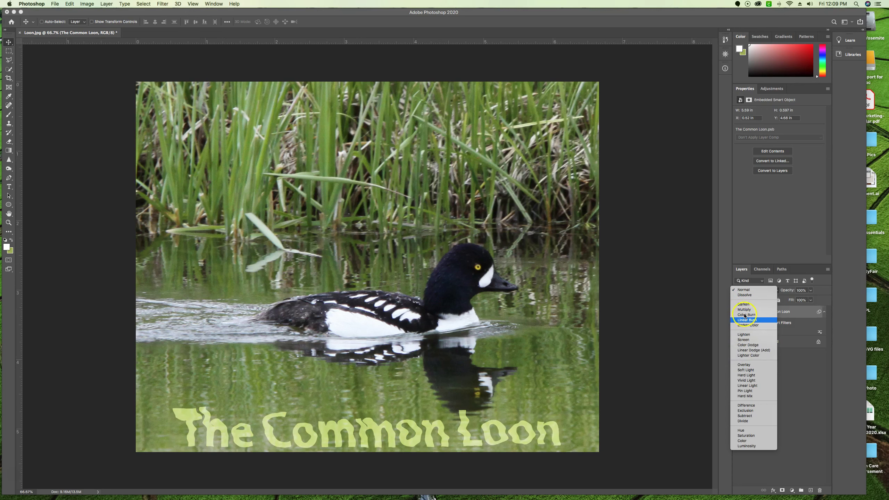
pyautogui.click(743, 364)
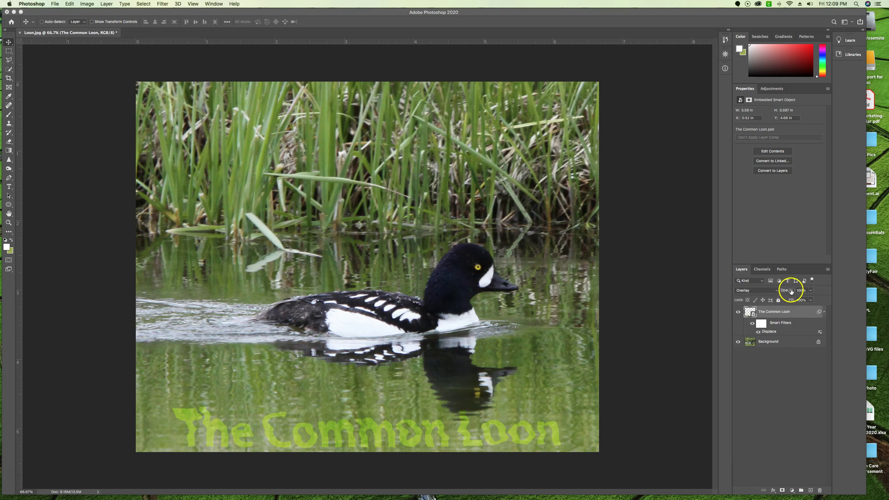
pyautogui.moveTo(792, 292); pyautogui.dragTo(785, 291)
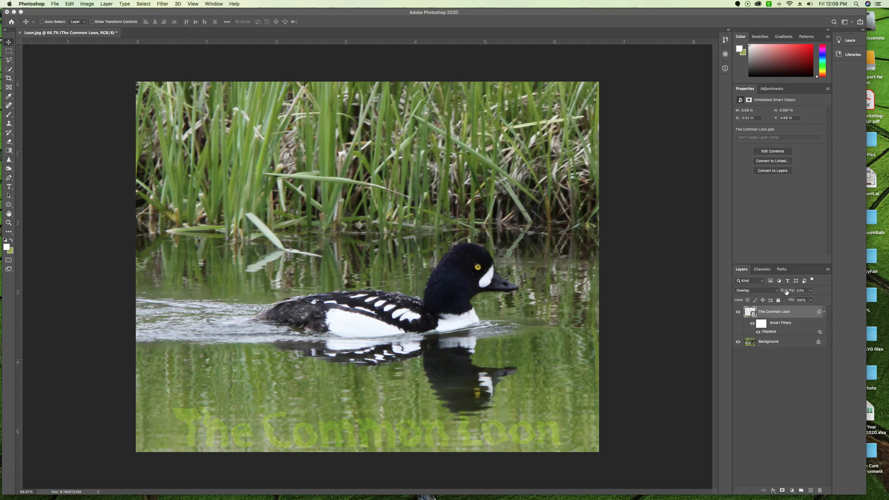
# Close the Loon.jpg document without saving the changes
pyautogui.click(776, 312)
pyautogui.click(225, 389)
pyautogui.click(238, 389)
pyautogui.click(20, 34)
pyautogui.click(421, 161)
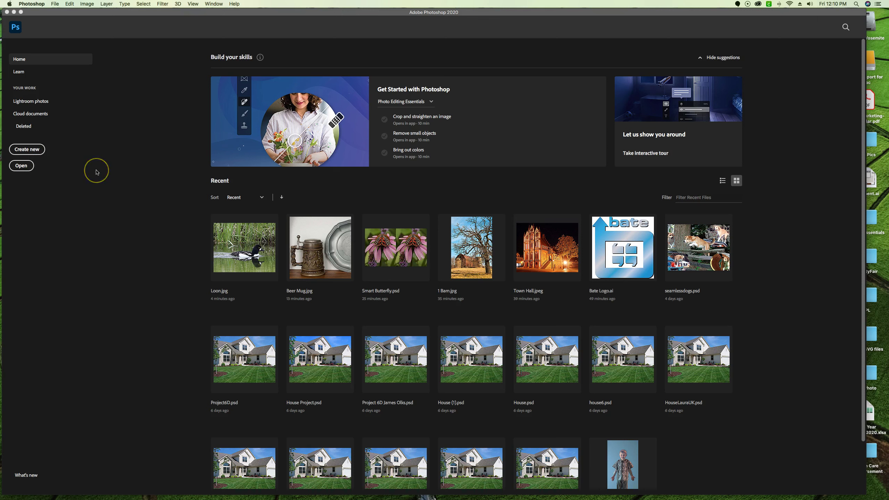
# Create a new 10 x 8 in document at 300 pixels/inch in RGB Color with a white background
pyautogui.click(41, 151)
pyautogui.click(42, 153)
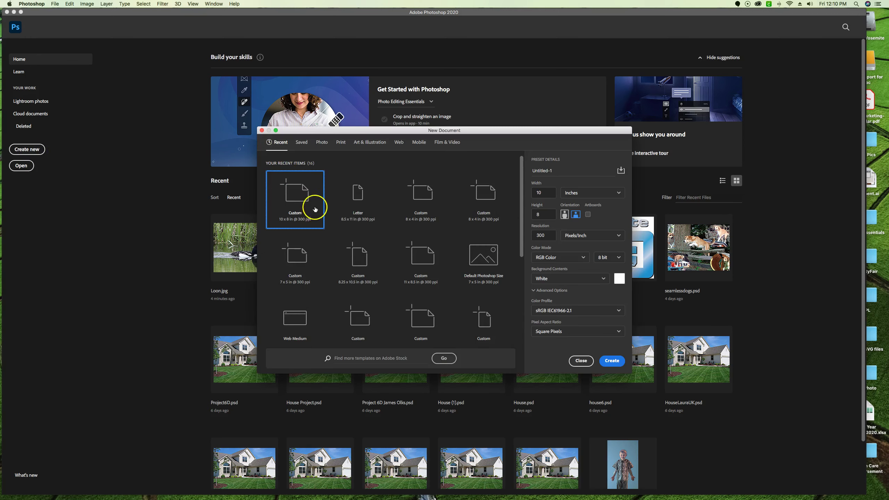
pyautogui.click(611, 360)
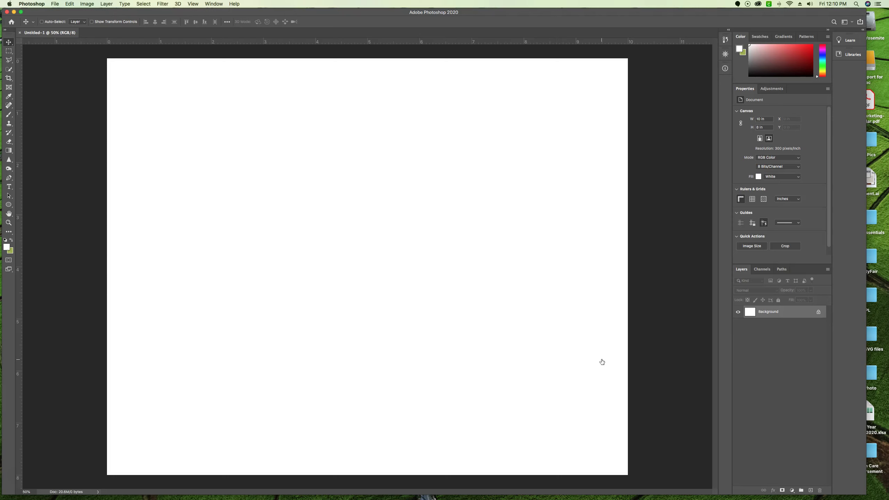
# Set the foreground color to bright blue 04b8fb and the background color to white
pyautogui.click(6, 247)
pyautogui.click(451, 220)
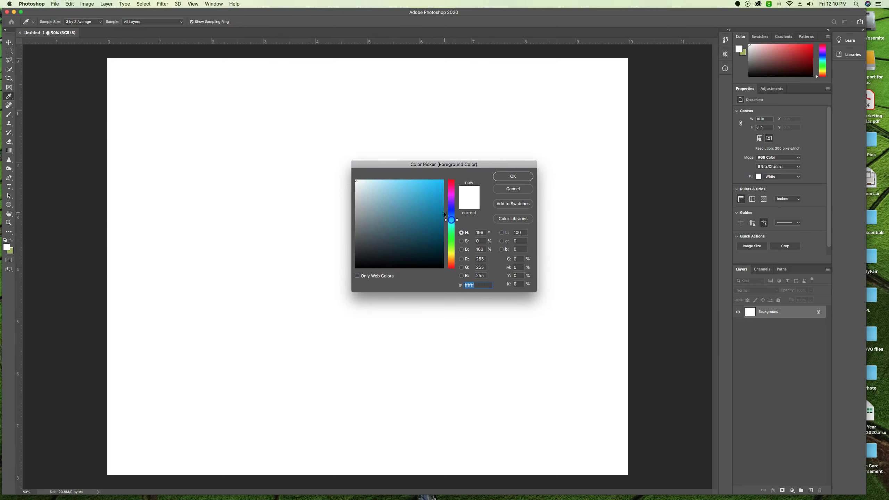
pyautogui.click(442, 181)
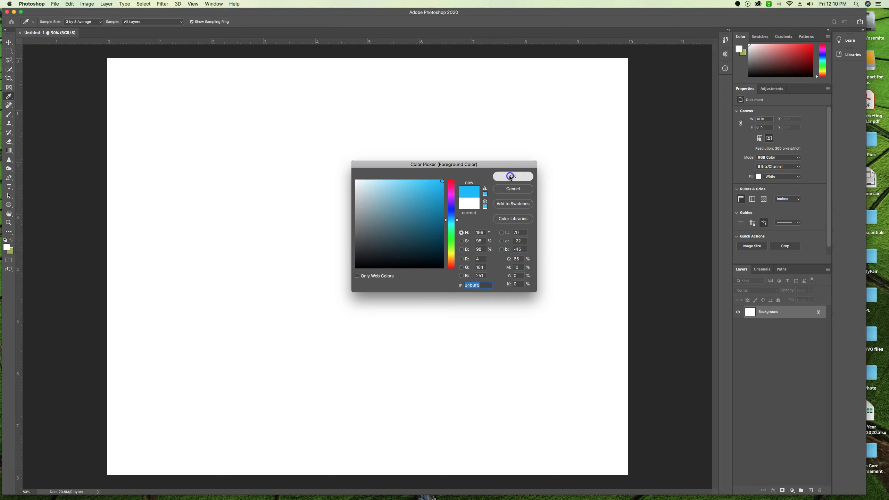
pyautogui.click(513, 176)
pyautogui.click(10, 250)
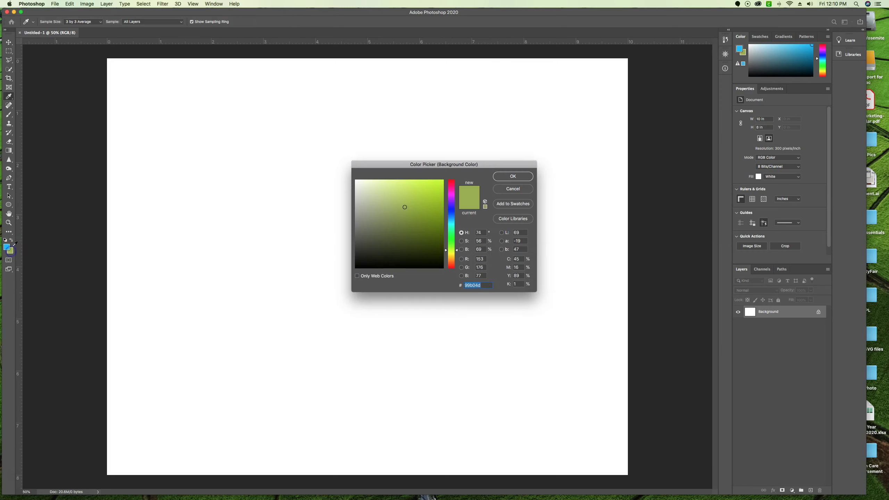
pyautogui.moveTo(375, 234); pyautogui.dragTo(362, 155)
pyautogui.click(512, 176)
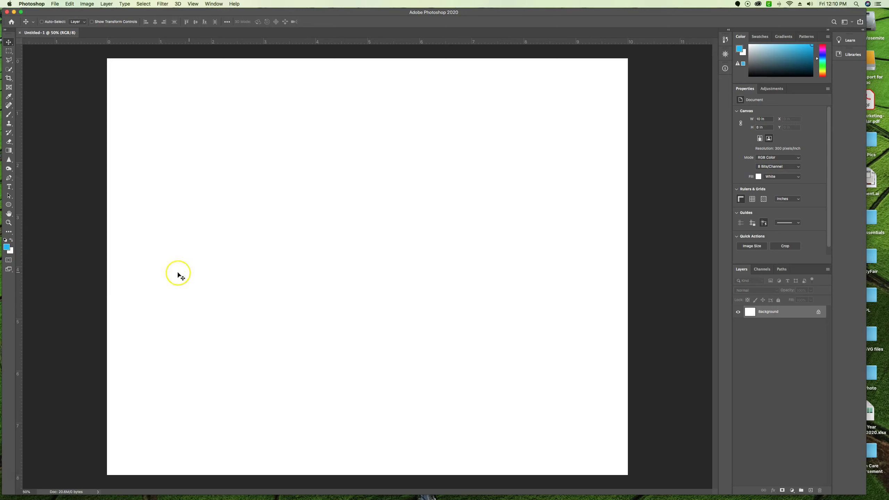
# Render Clouds on the blank background and reapply the filter to generate a different cloud pattern
pyautogui.click(167, 5)
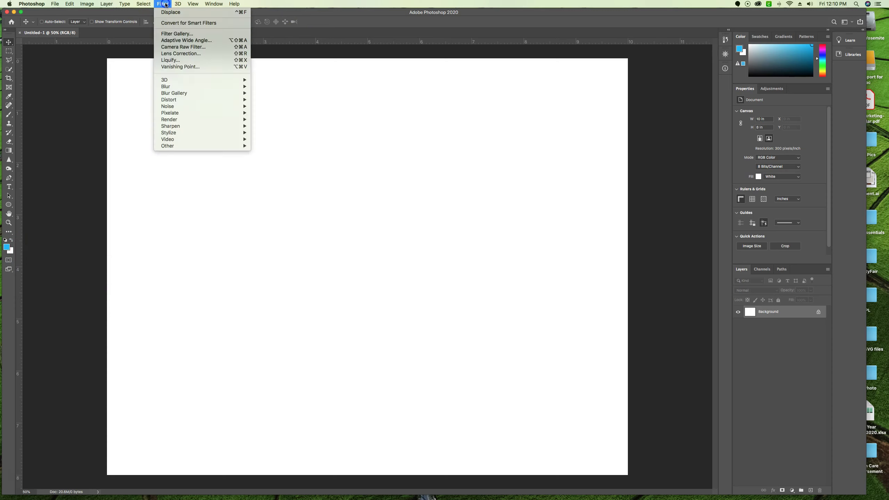
pyautogui.moveTo(228, 120)
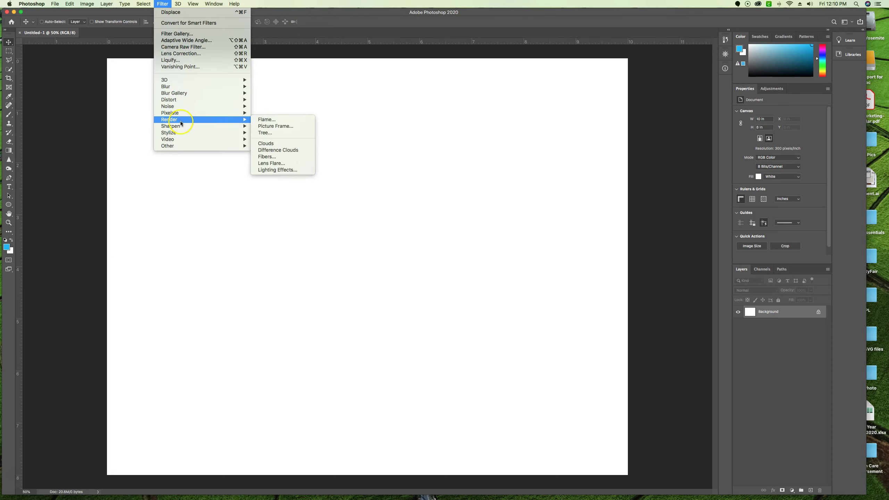
pyautogui.click(280, 132)
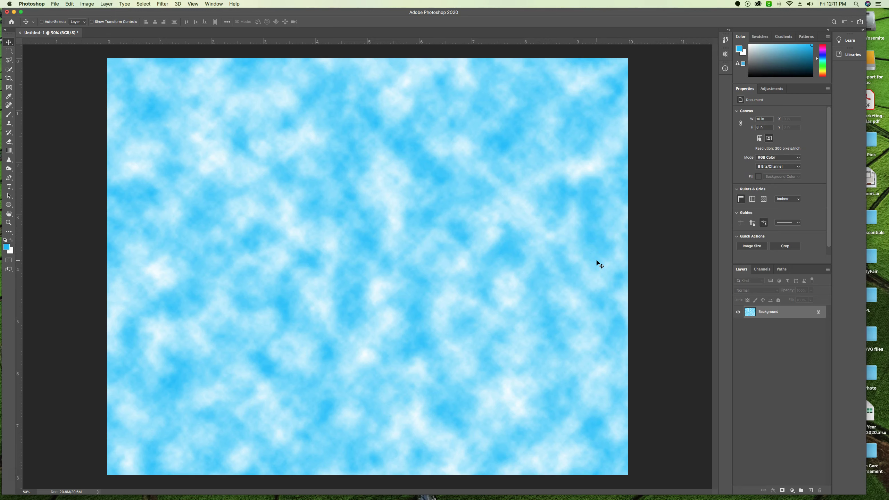
pyautogui.click(506, 249)
pyautogui.click(163, 5)
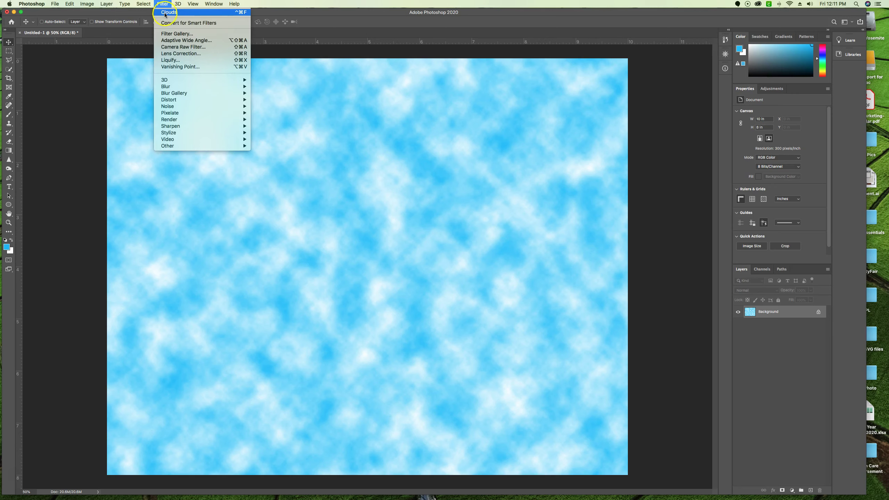
pyautogui.click(242, 14)
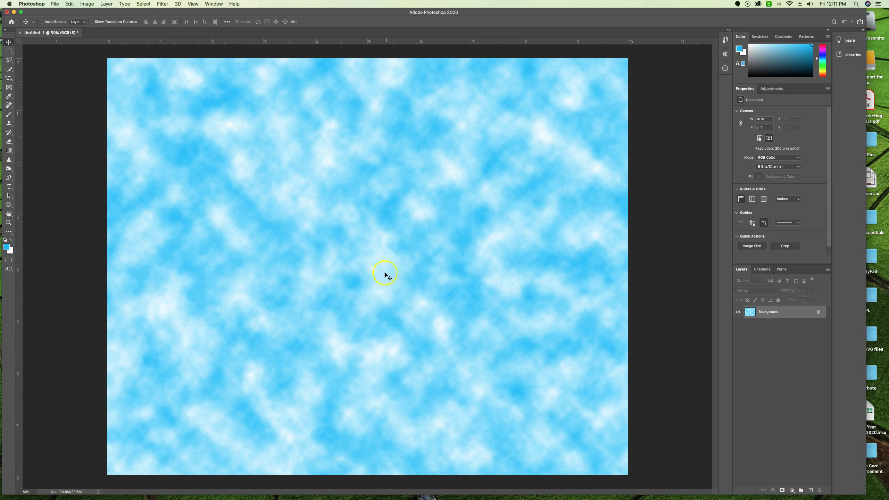
# Select a rectangle about 2.1 by 1.2 in near the middle of the clouds and scale it proportionally to about 409%
pyautogui.click(10, 52)
pyautogui.click(417, 247)
pyautogui.moveTo(350, 224); pyautogui.dragTo(307, 184)
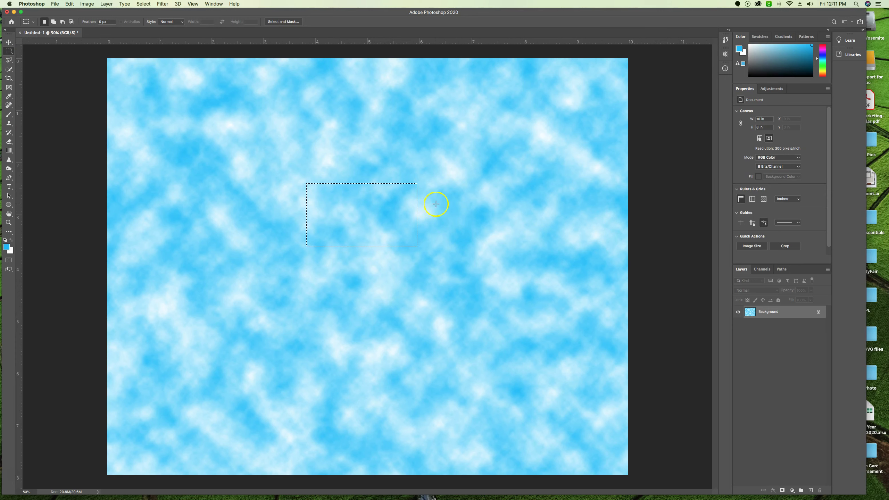
pyautogui.press('super+c')
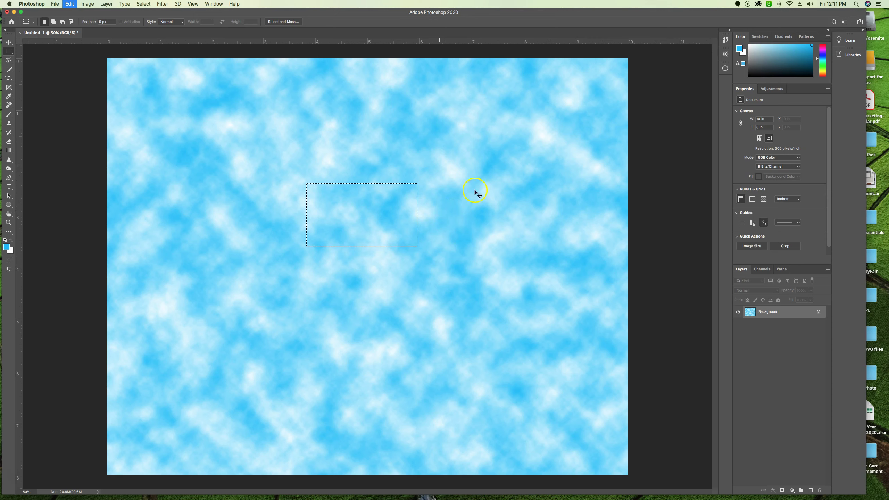
pyautogui.press('super+t')
pyautogui.moveTo(415, 183); pyautogui.dragTo(581, 96)
pyautogui.moveTo(306, 242); pyautogui.dragTo(185, 361)
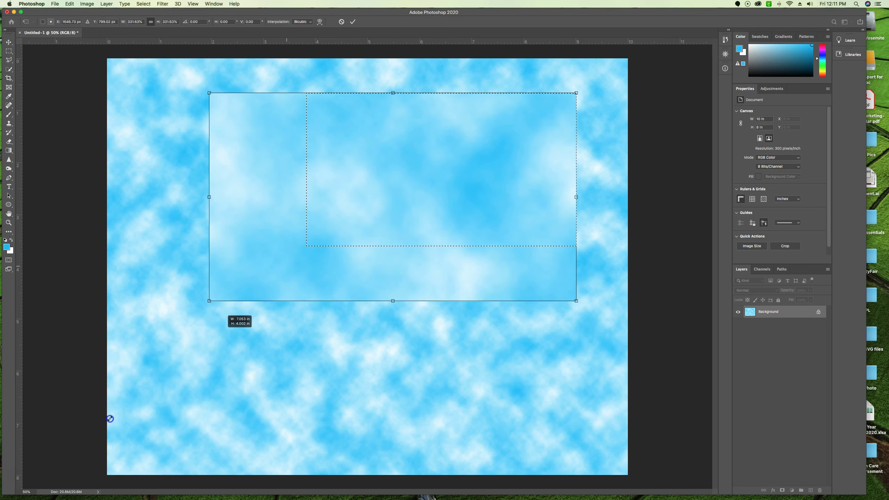
pyautogui.moveTo(110, 418); pyautogui.dragTo(158, 408)
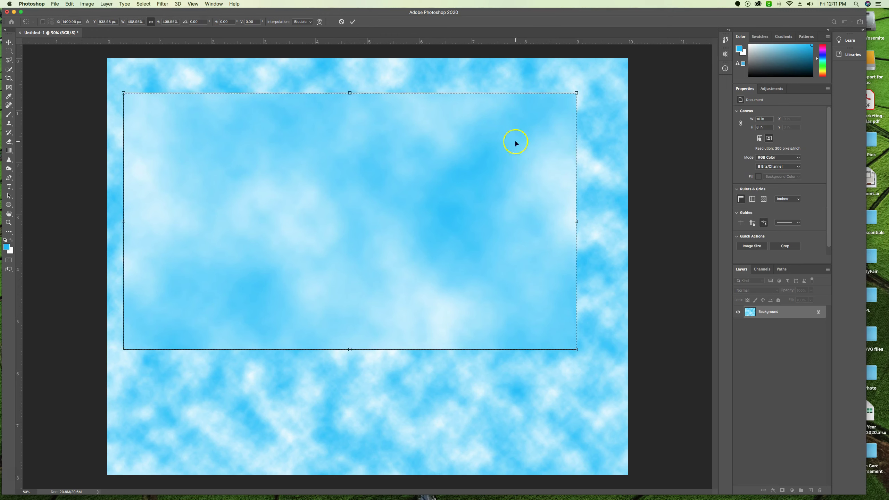
pyautogui.click(352, 21)
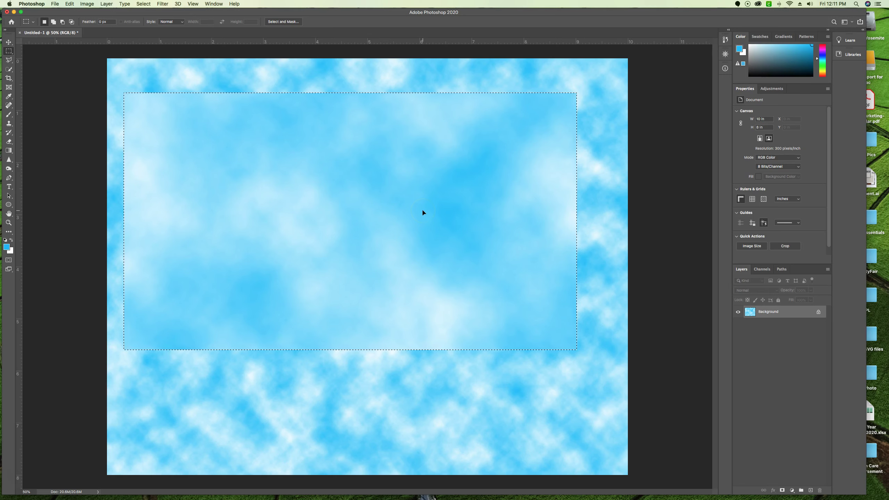
# Set the foreground color to bright red and the background color to near-black 0b0c06
pyautogui.click(10, 250)
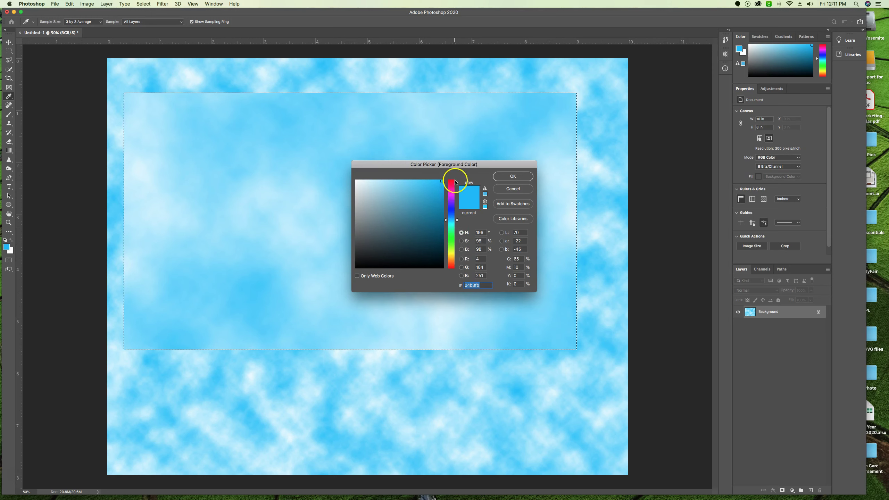
pyautogui.click(455, 181)
pyautogui.click(520, 176)
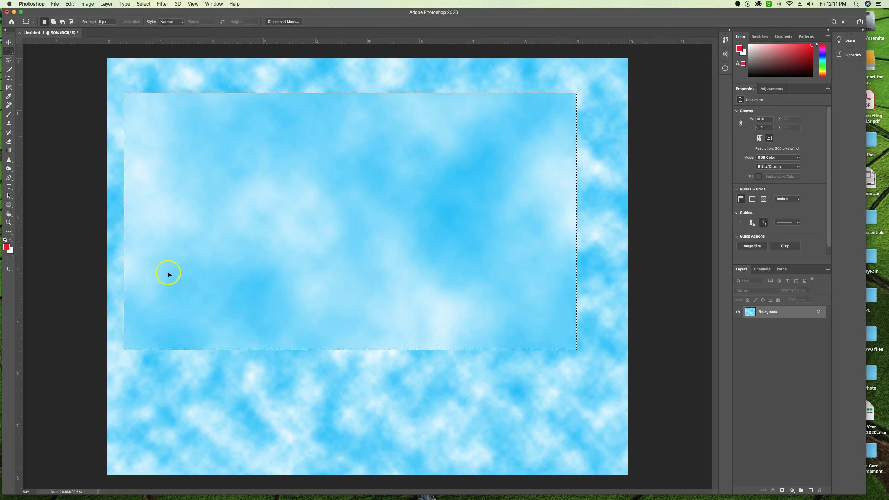
pyautogui.click(11, 251)
pyautogui.click(401, 263)
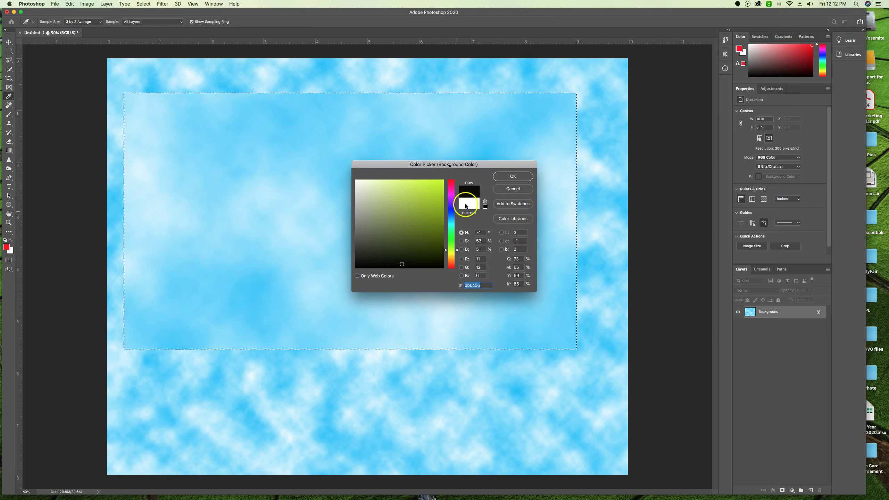
pyautogui.click(513, 175)
# Deselect the enlarged cloud rectangle and render Clouds over the whole background in red and near-black
pyautogui.press('m')
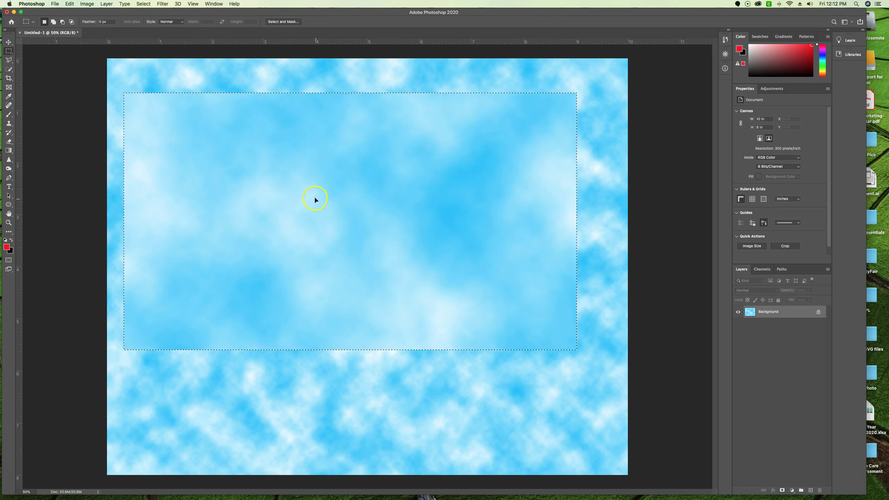
pyautogui.click(311, 252)
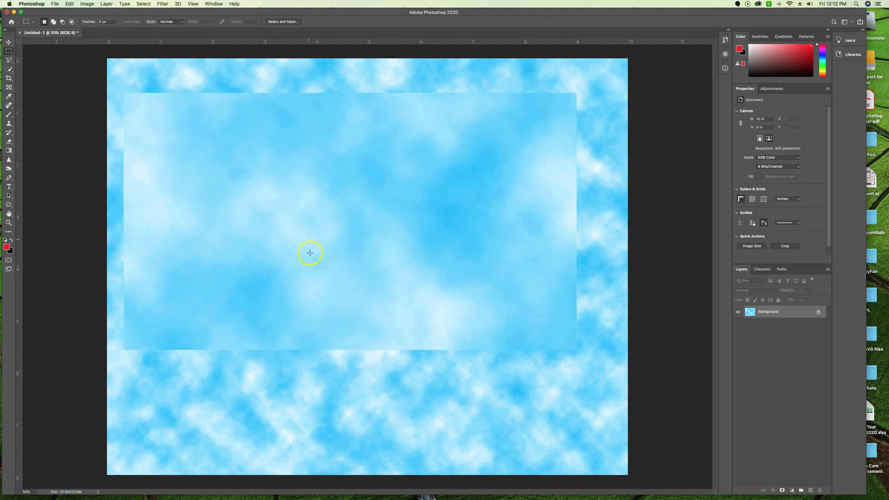
pyautogui.click(164, 5)
pyautogui.click(313, 89)
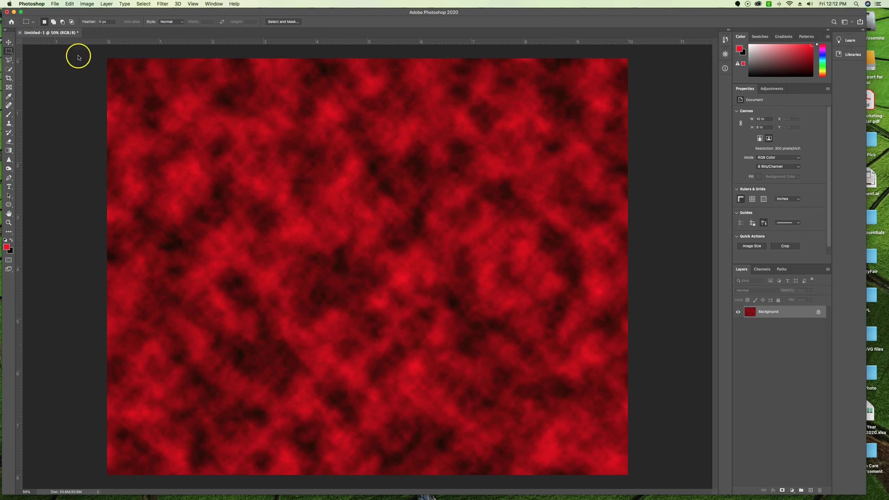
# Close the clouds document without saving its changes
pyautogui.click(19, 32)
pyautogui.click(420, 161)
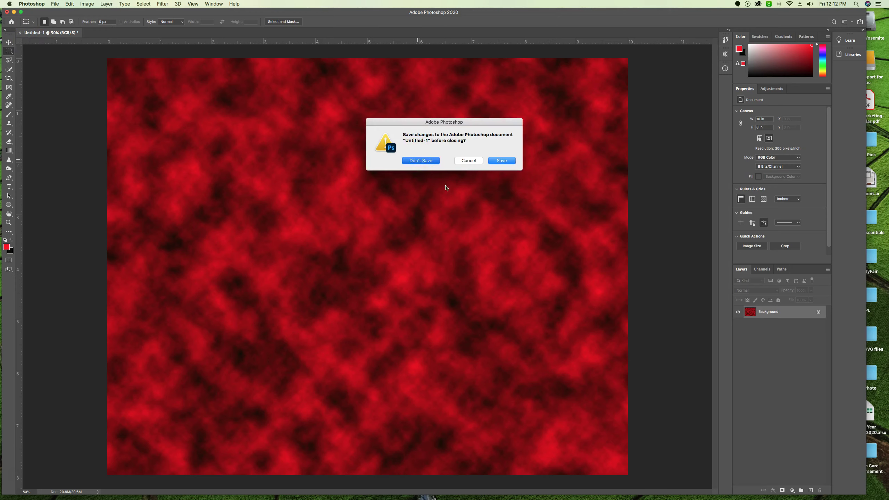
pyautogui.click(14, 473)
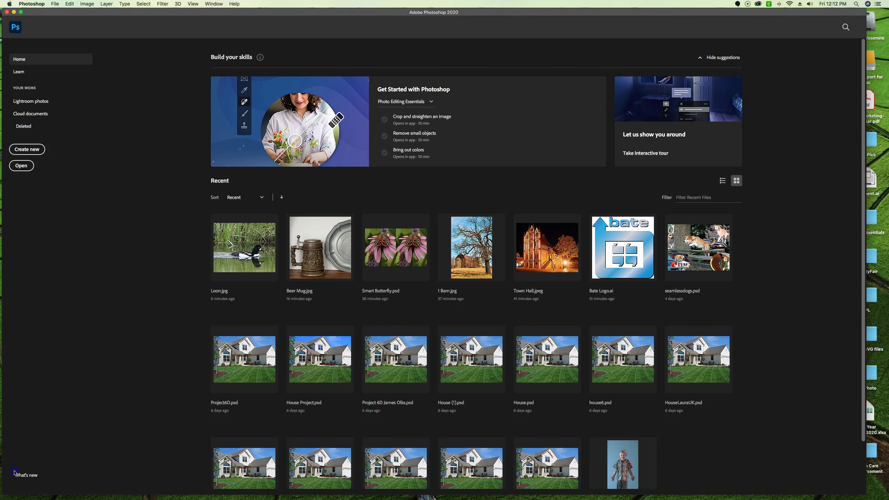